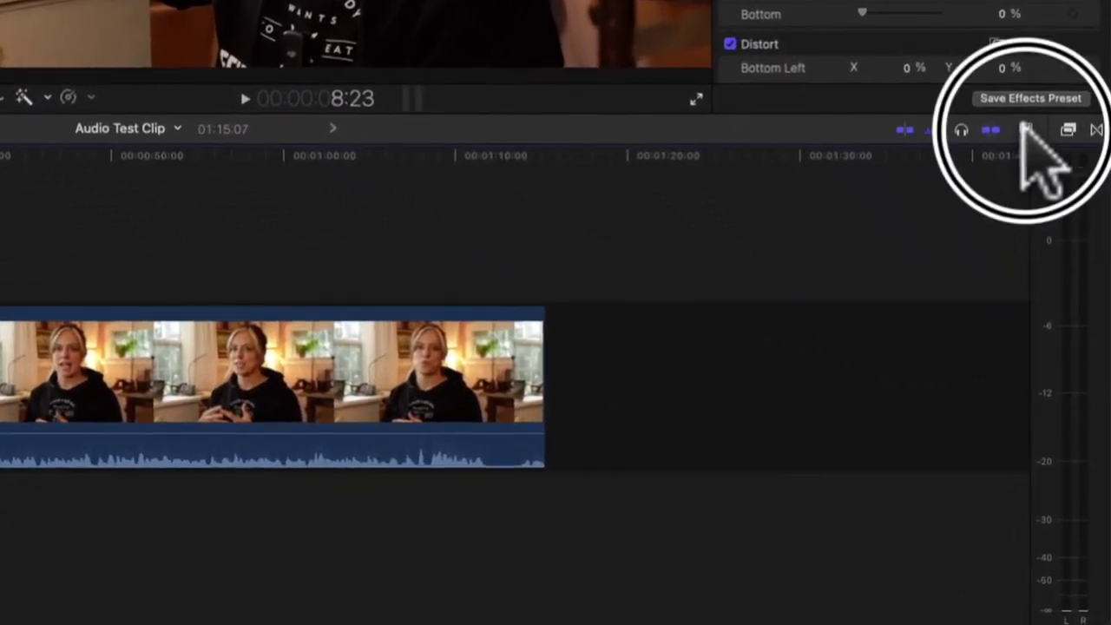
# Step: Show the OPEN clip as a waveform-only clip, zoom the timeline in slightly and enlarge the clip height
pyautogui.click(1024, 130)
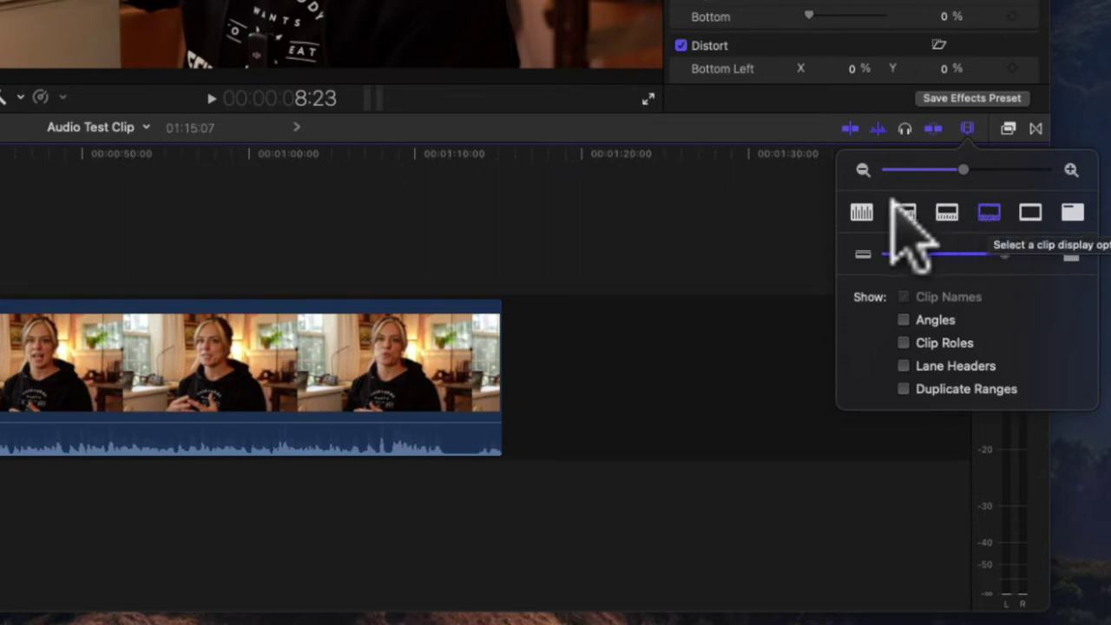
pyautogui.click(861, 214)
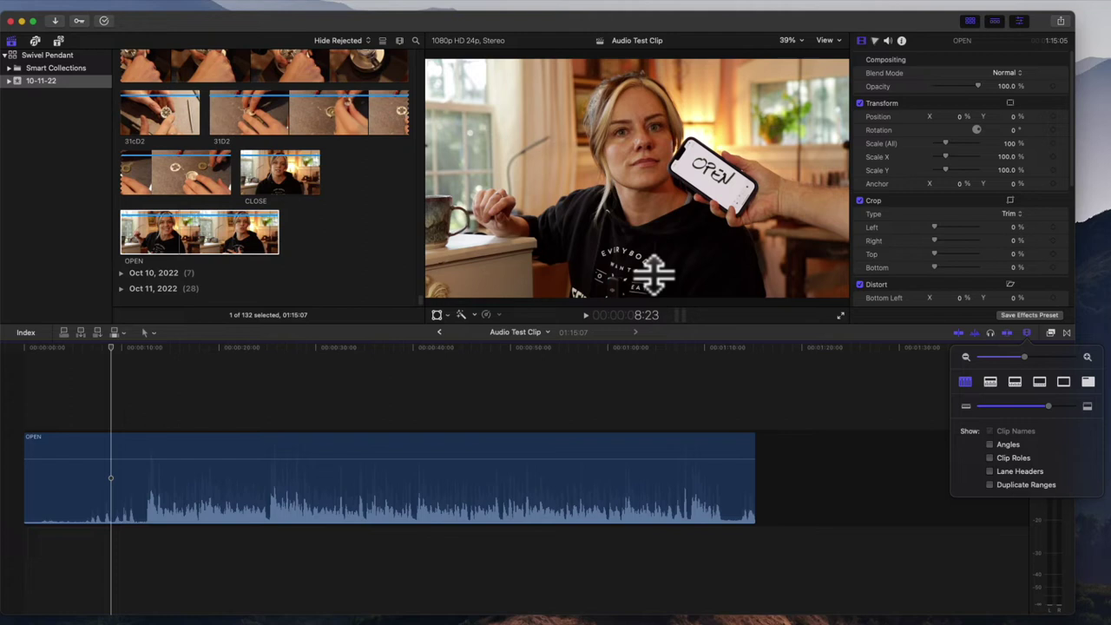
pyautogui.click(1024, 333)
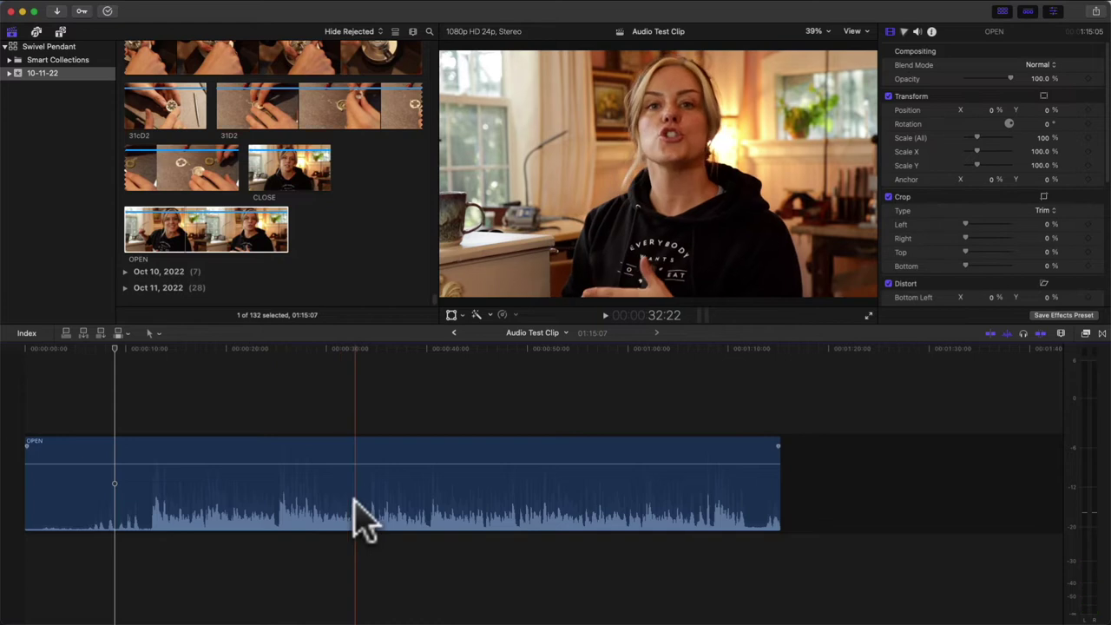
pyautogui.click(1084, 333)
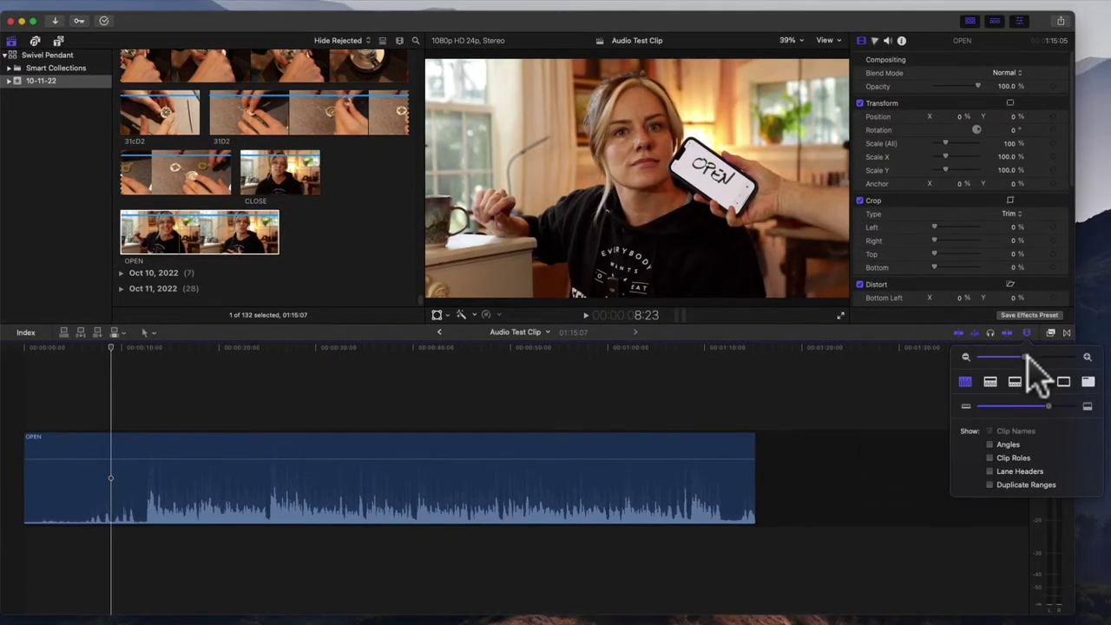
pyautogui.moveTo(1027, 355); pyautogui.dragTo(1031, 356)
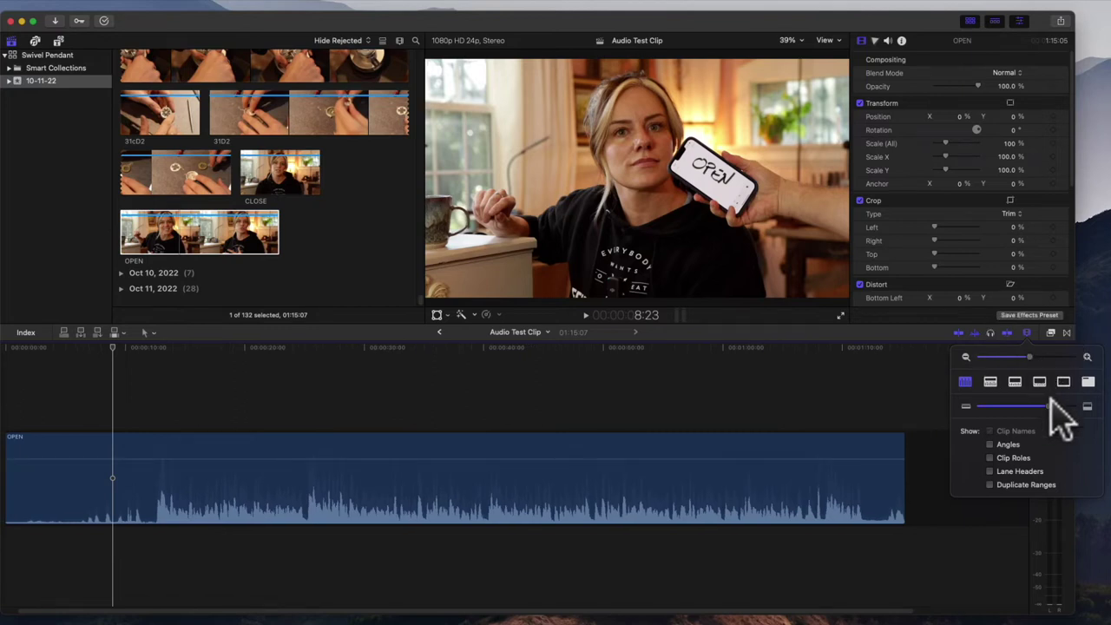
pyautogui.moveTo(1047, 405); pyautogui.dragTo(1064, 405)
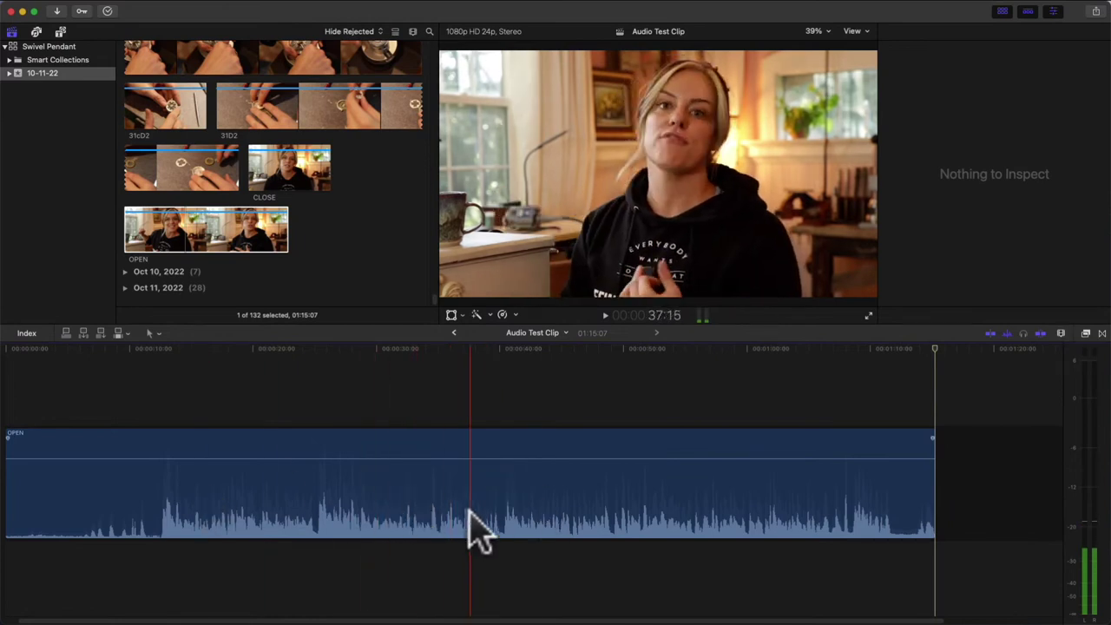
# Step: Select the OPEN clip, show the audio meters and widen them
pyautogui.click(453, 520)
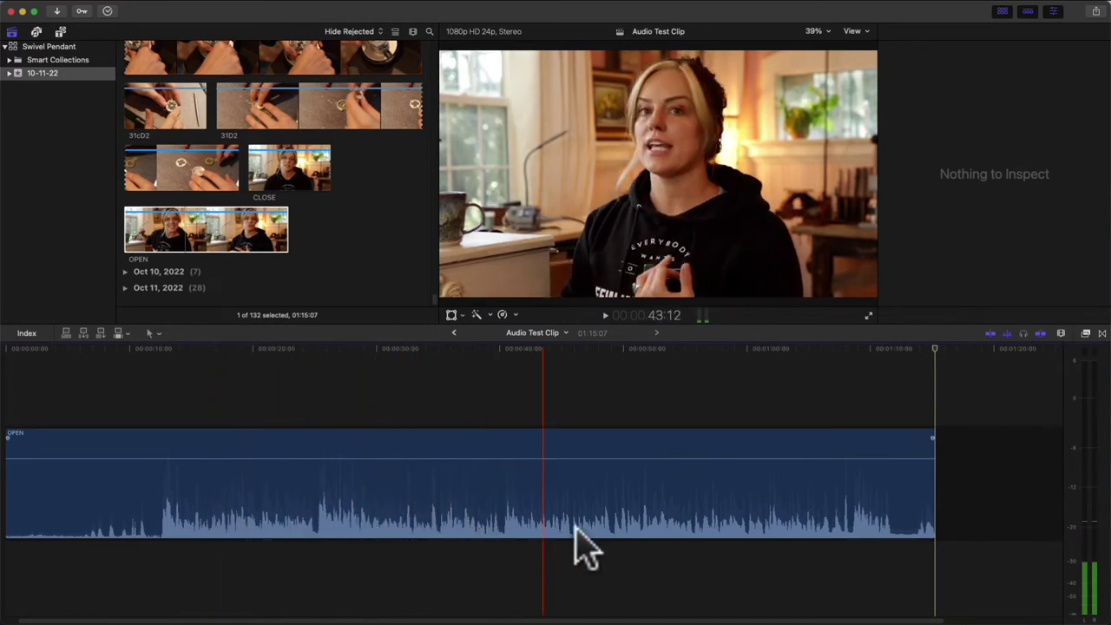
pyautogui.click(479, 486)
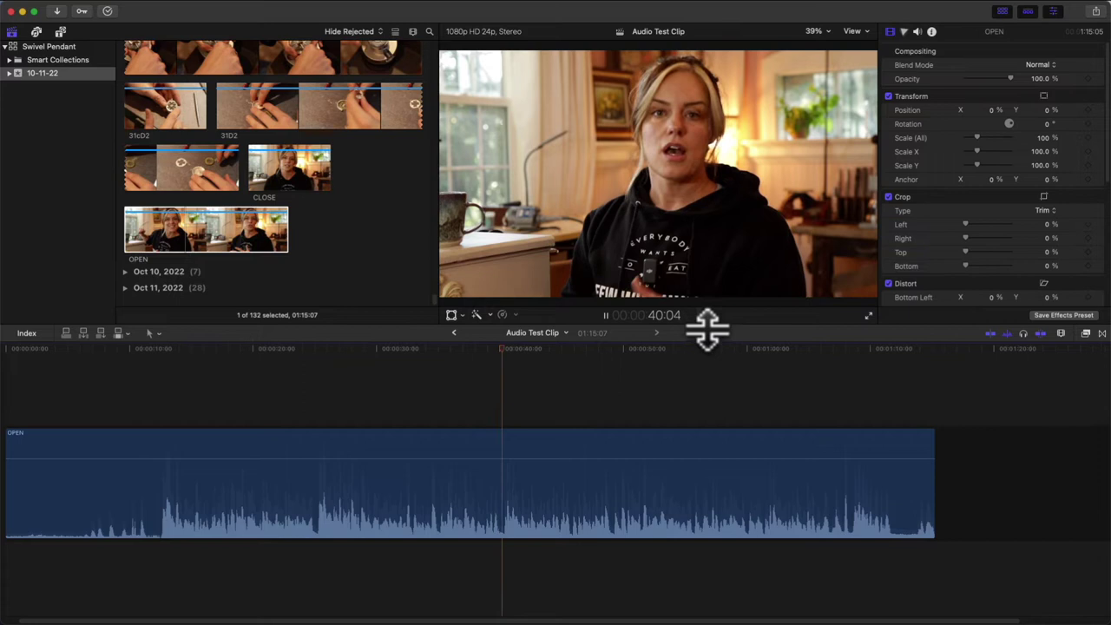
pyautogui.click(703, 315)
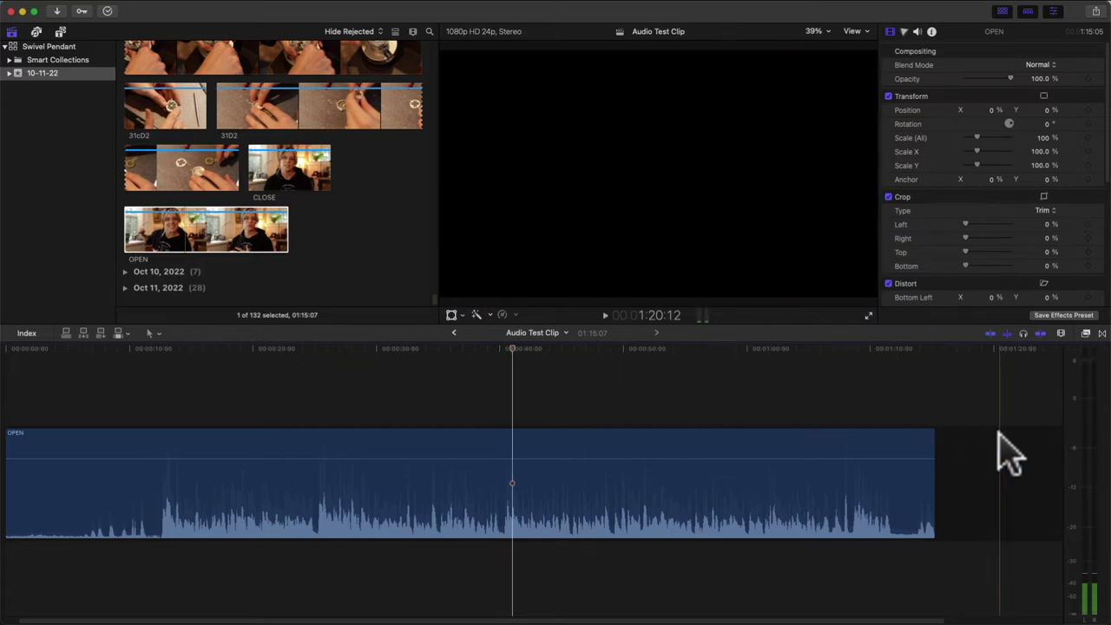
pyautogui.click(1060, 457)
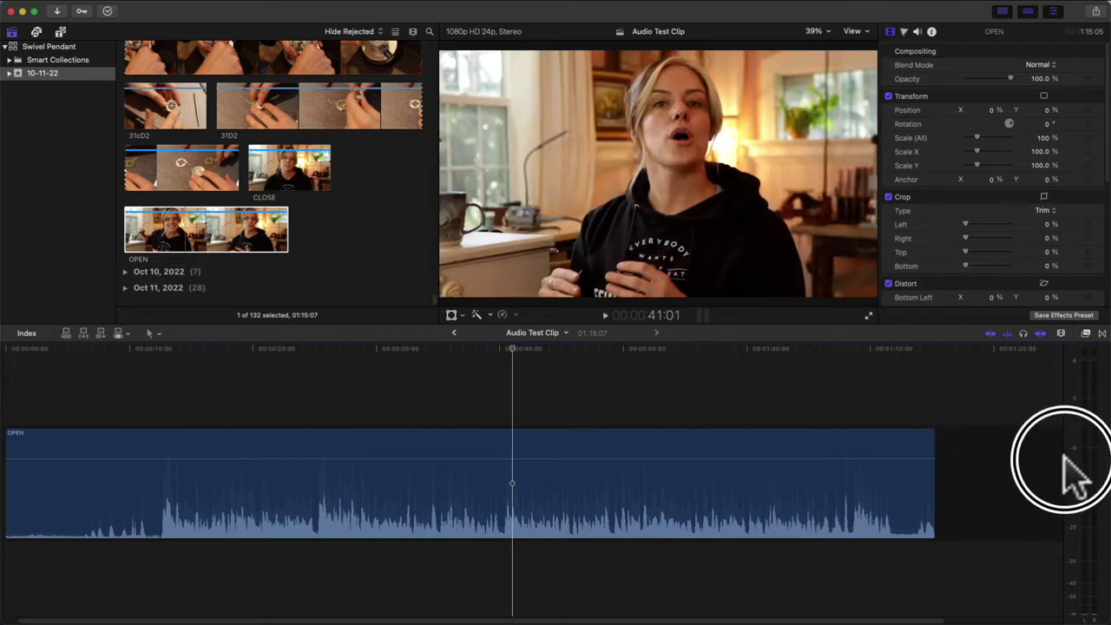
pyautogui.moveTo(1060, 460); pyautogui.dragTo(963, 478)
# Step: Play the dialogue while watching its levels, restoring the meters to normal width
pyautogui.press('space')
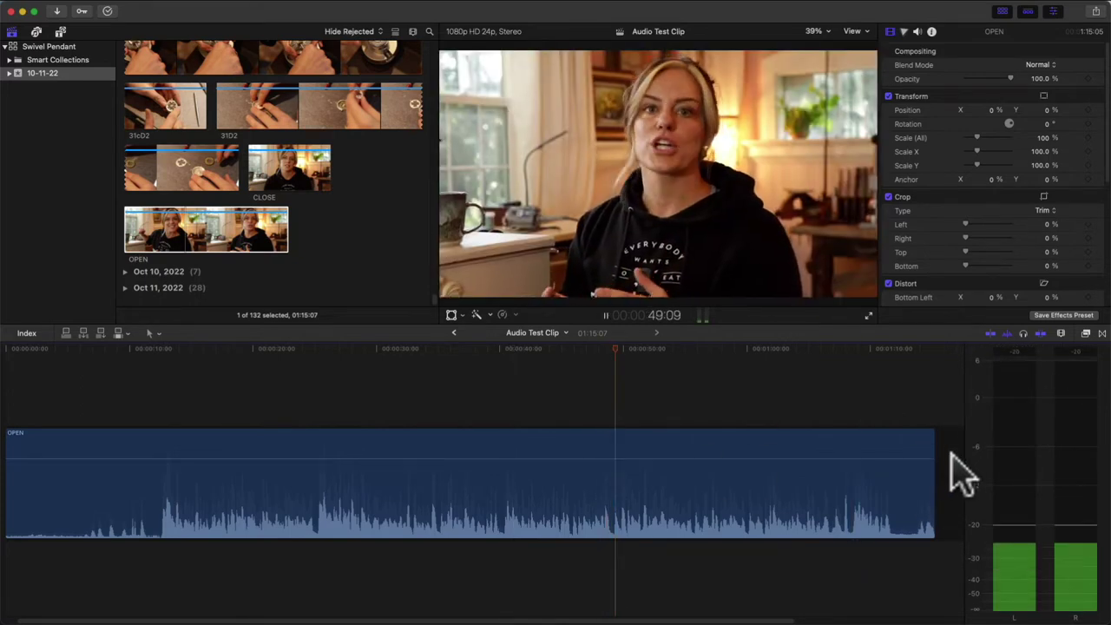
pyautogui.press('space')
pyautogui.moveTo(965, 479); pyautogui.dragTo(1062, 476)
pyautogui.press('space')
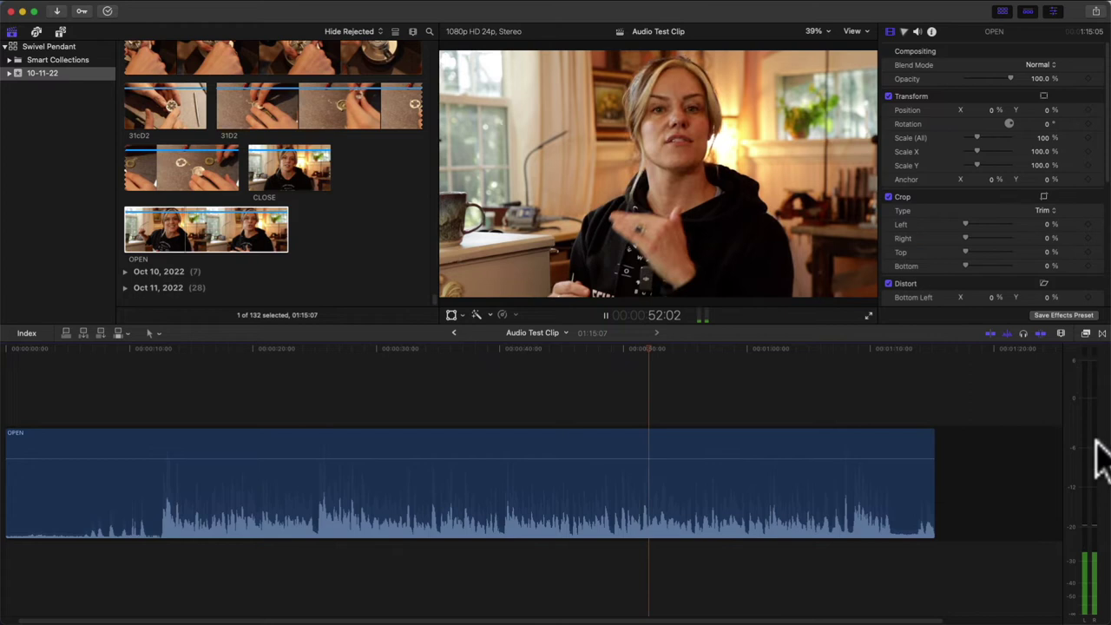
pyautogui.press('space')
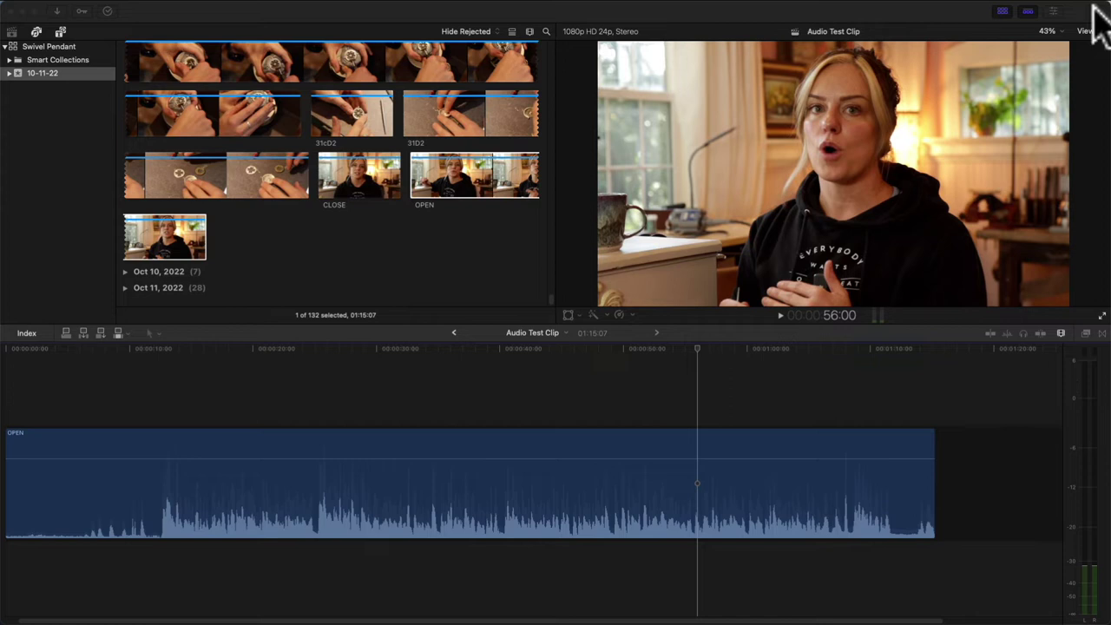
# Step: Open the clip's audio settings in the Inspector and play the dialogue from about 26:18
pyautogui.click(1051, 12)
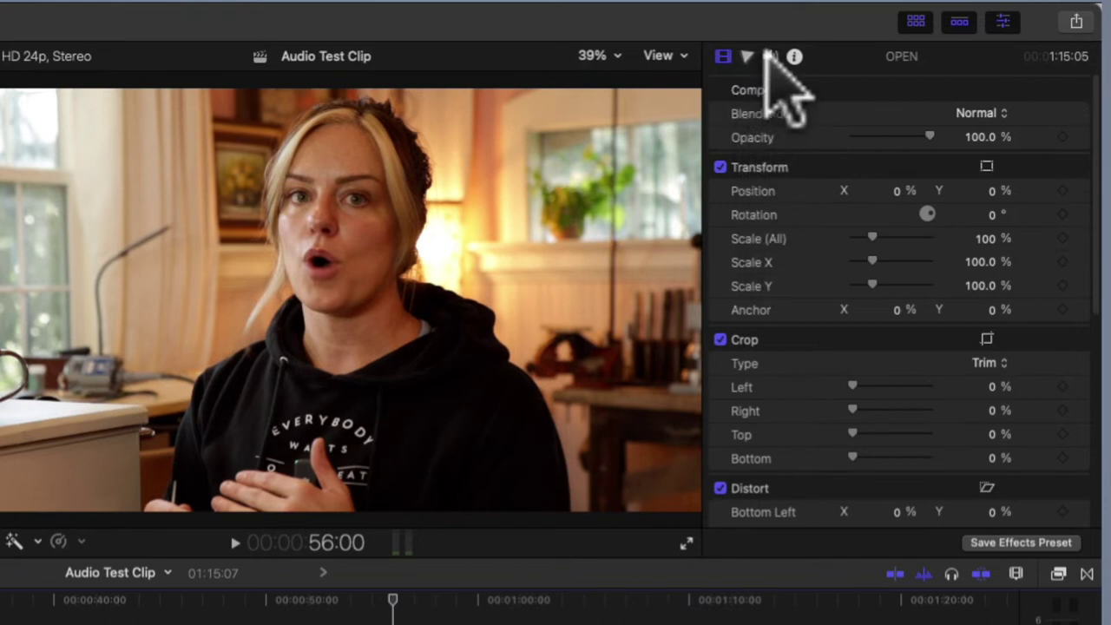
pyautogui.click(770, 55)
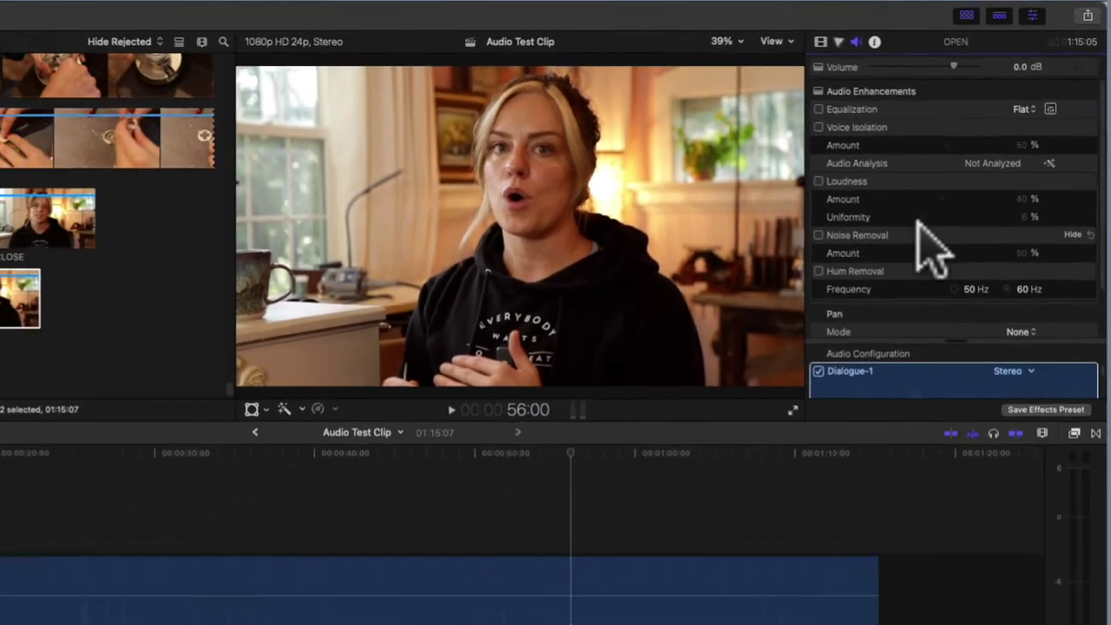
pyautogui.moveTo(583, 457); pyautogui.dragTo(125, 449)
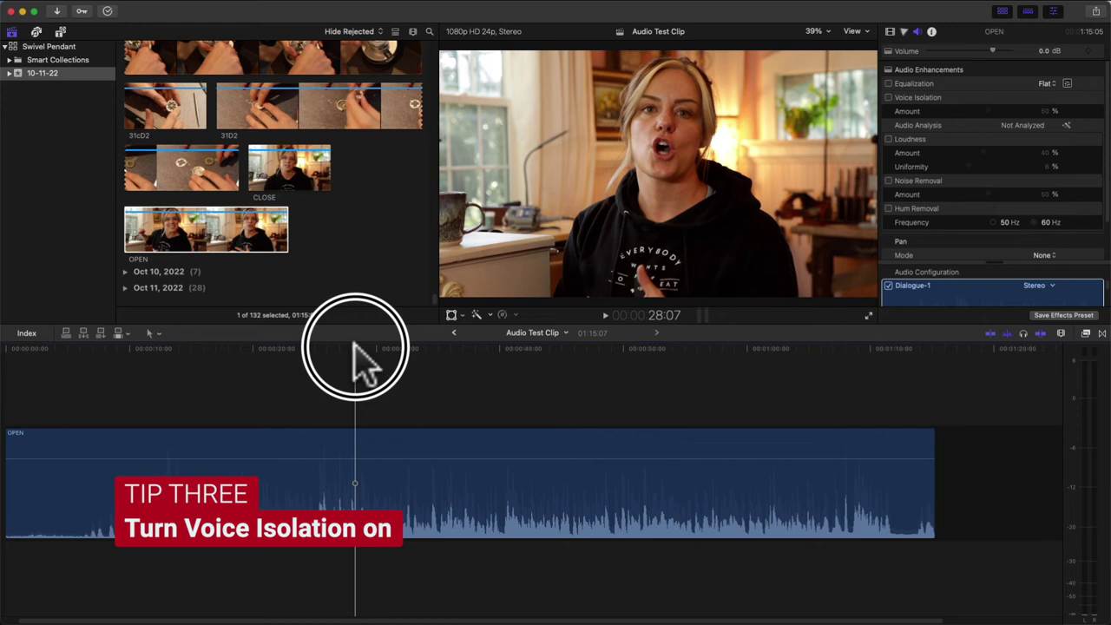
pyautogui.moveTo(356, 355); pyautogui.dragTo(335, 359)
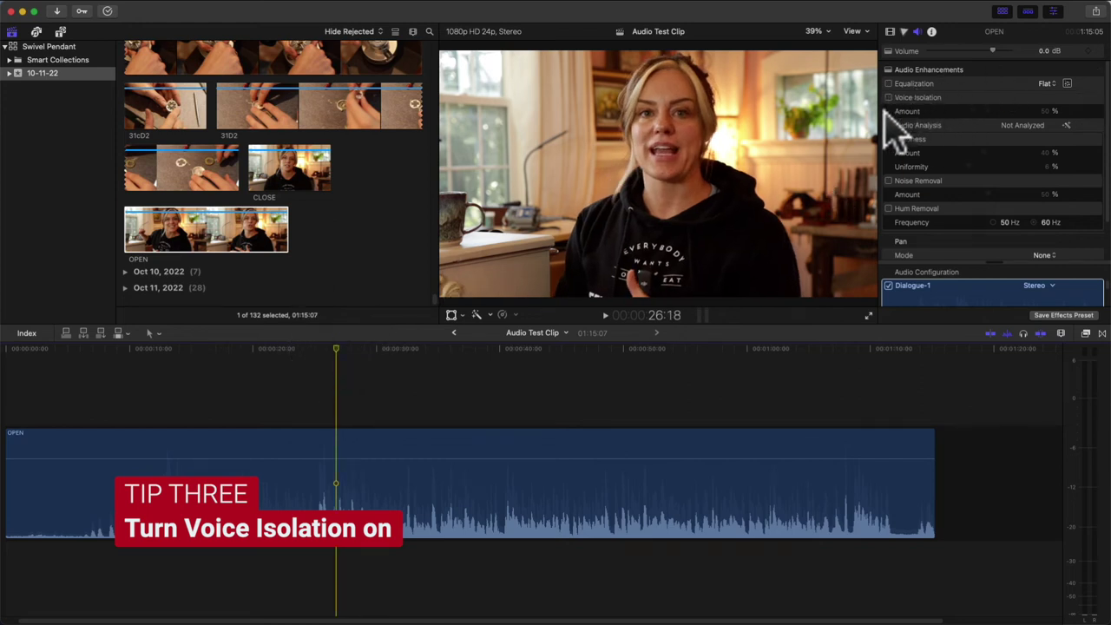
pyautogui.click(602, 314)
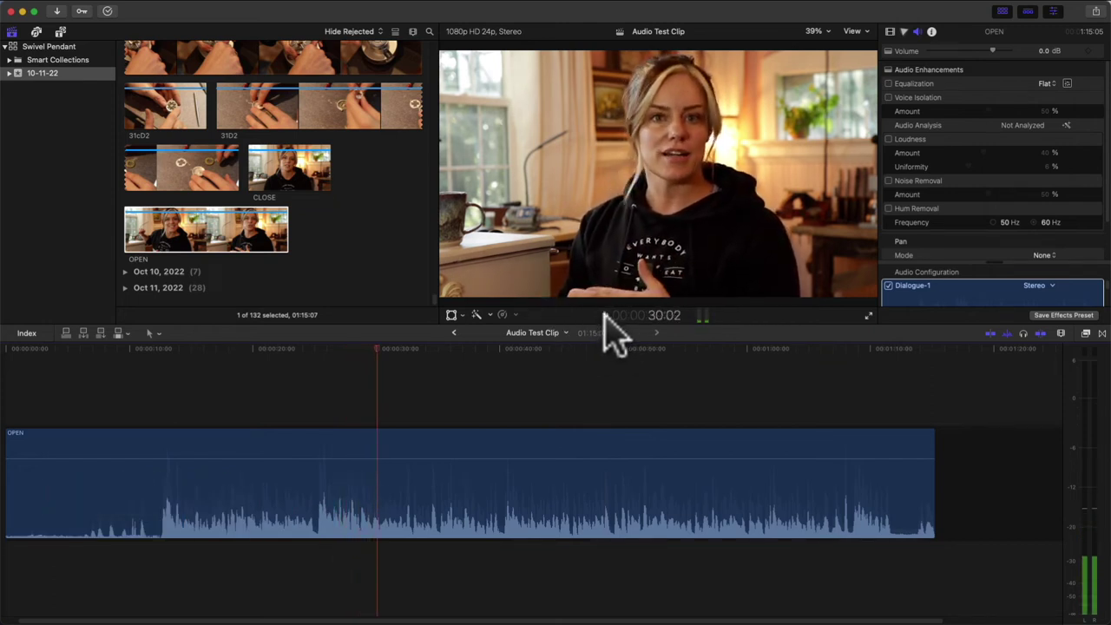
pyautogui.click(605, 316)
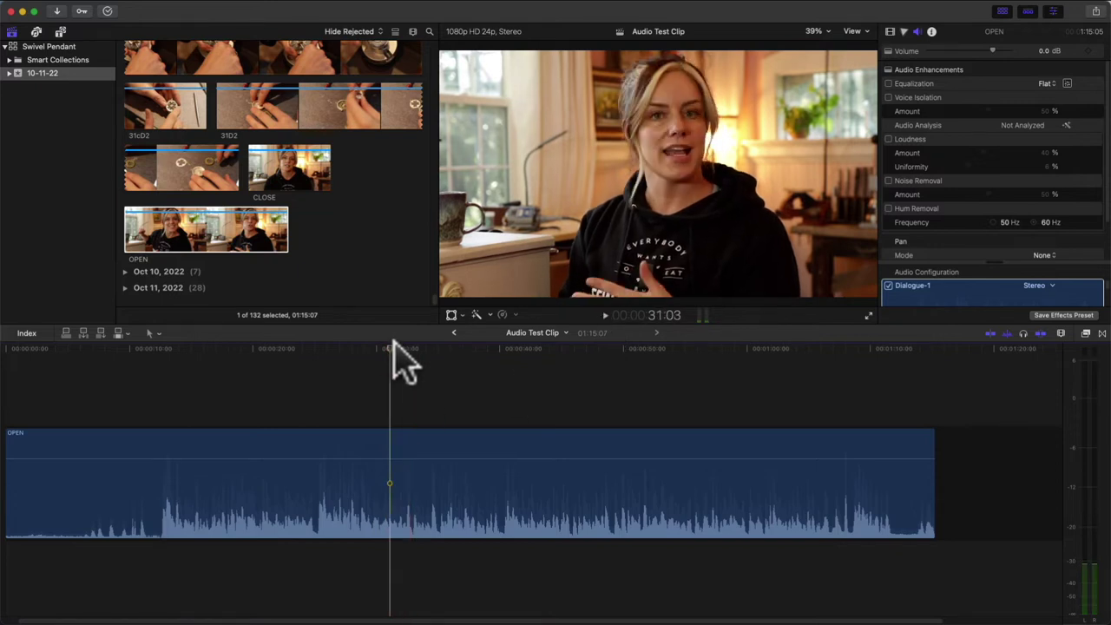
# Step: Turn on Voice Isolation at 50% and play back from 27:10 to hear it
pyautogui.click(365, 348)
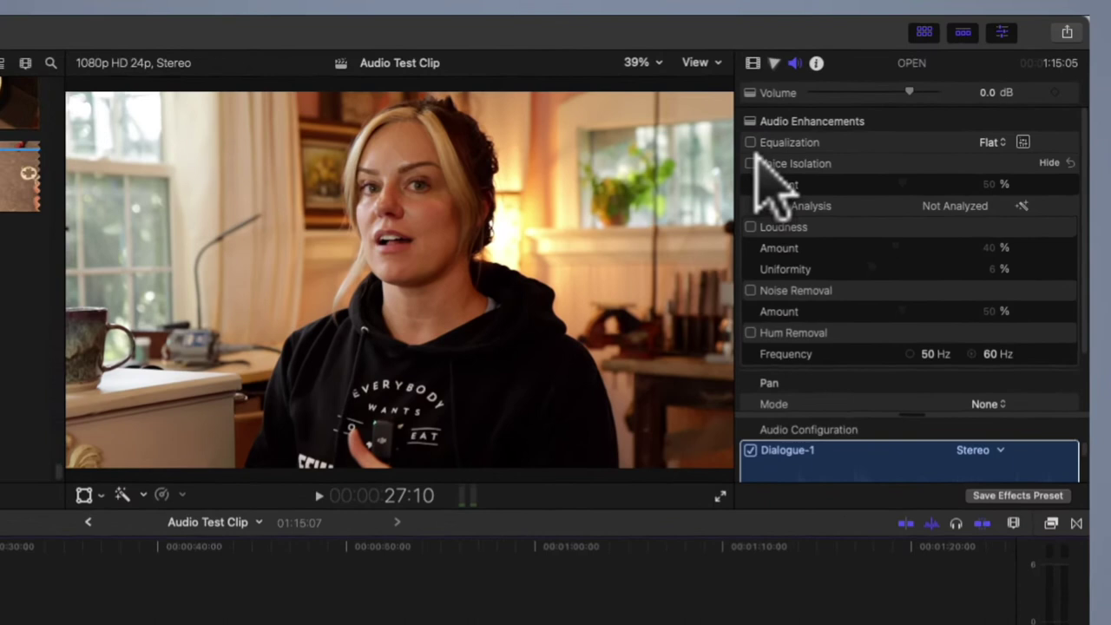
pyautogui.click(888, 98)
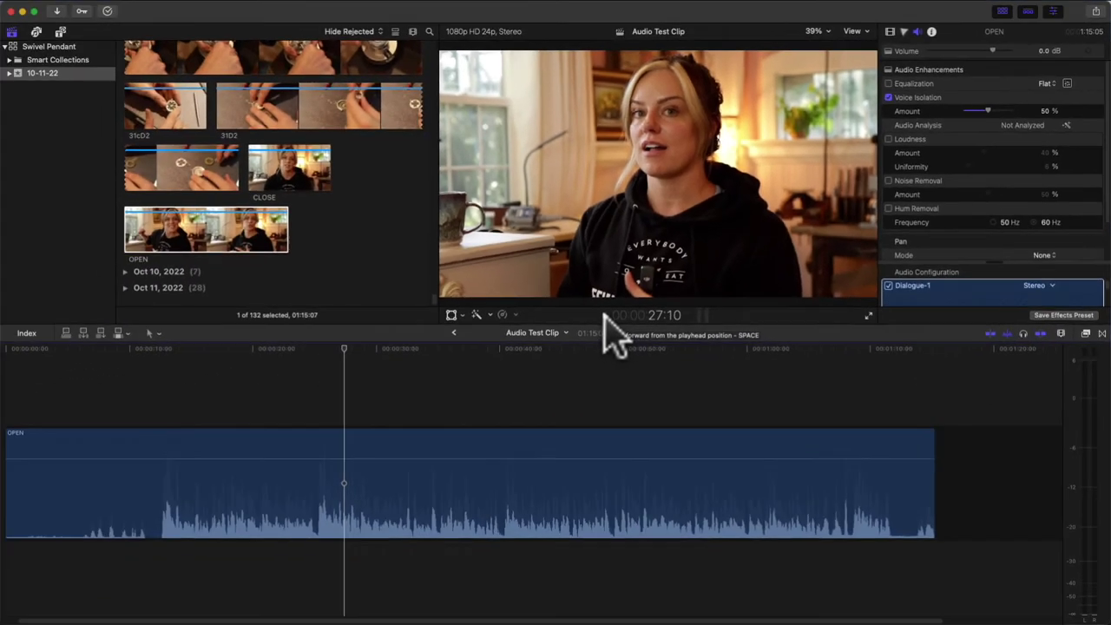
pyautogui.click(605, 316)
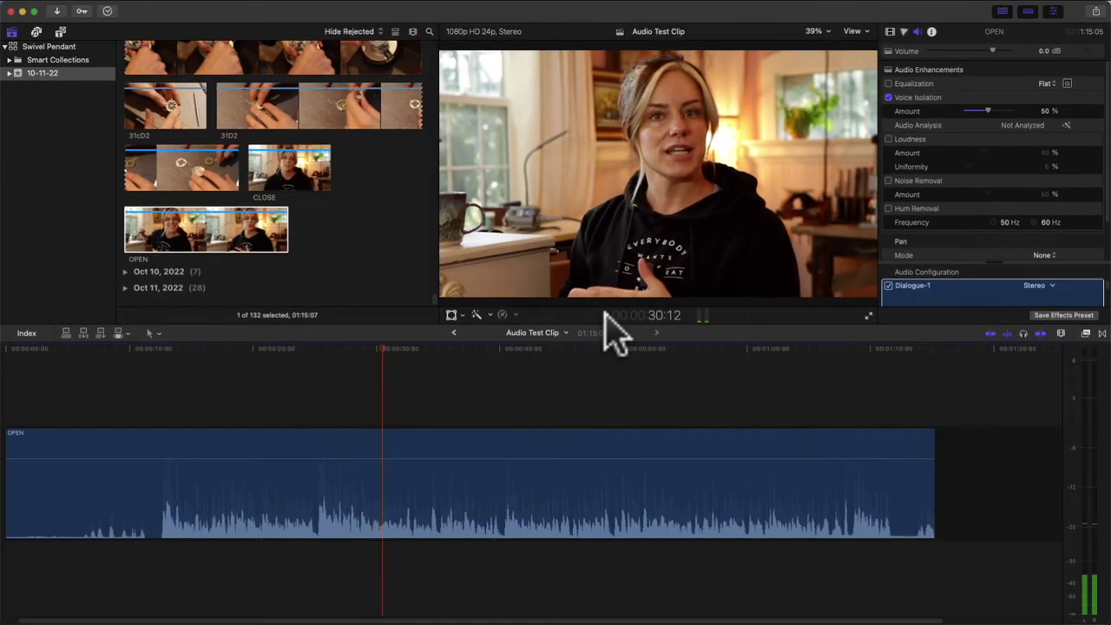
pyautogui.click(605, 316)
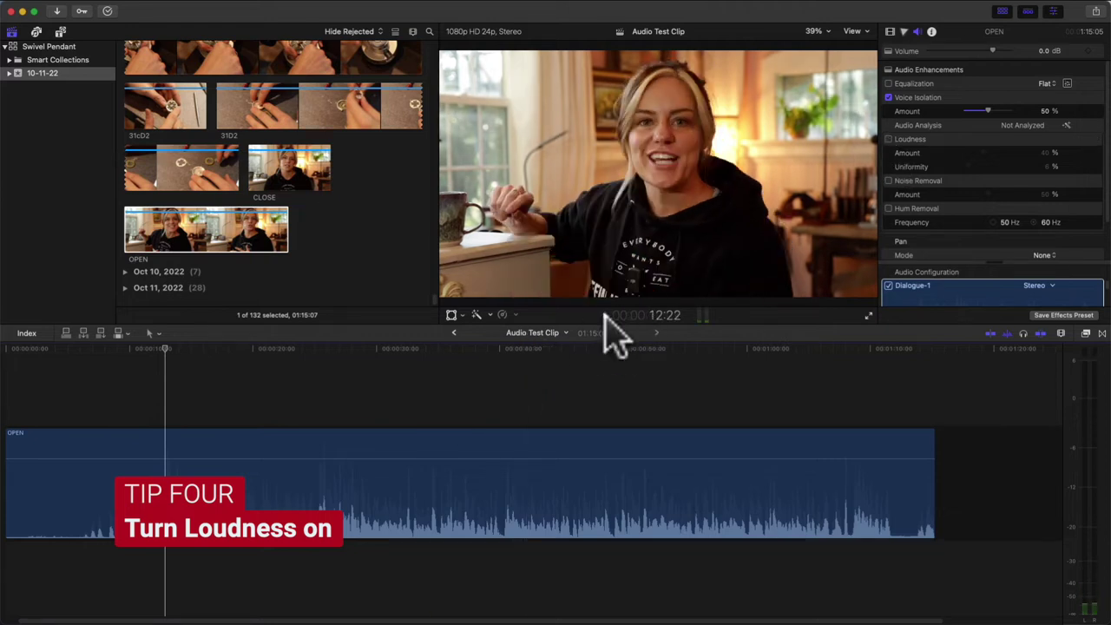
# Step: Enable Loudness on the dialogue clip while playing it back
pyautogui.press('space')
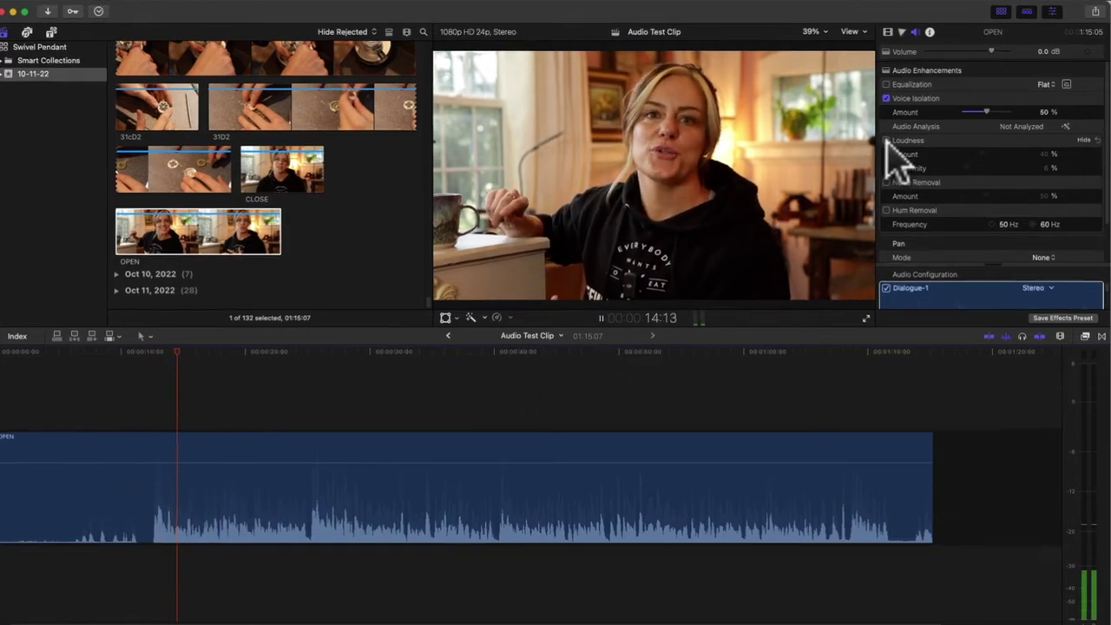
pyautogui.click(886, 141)
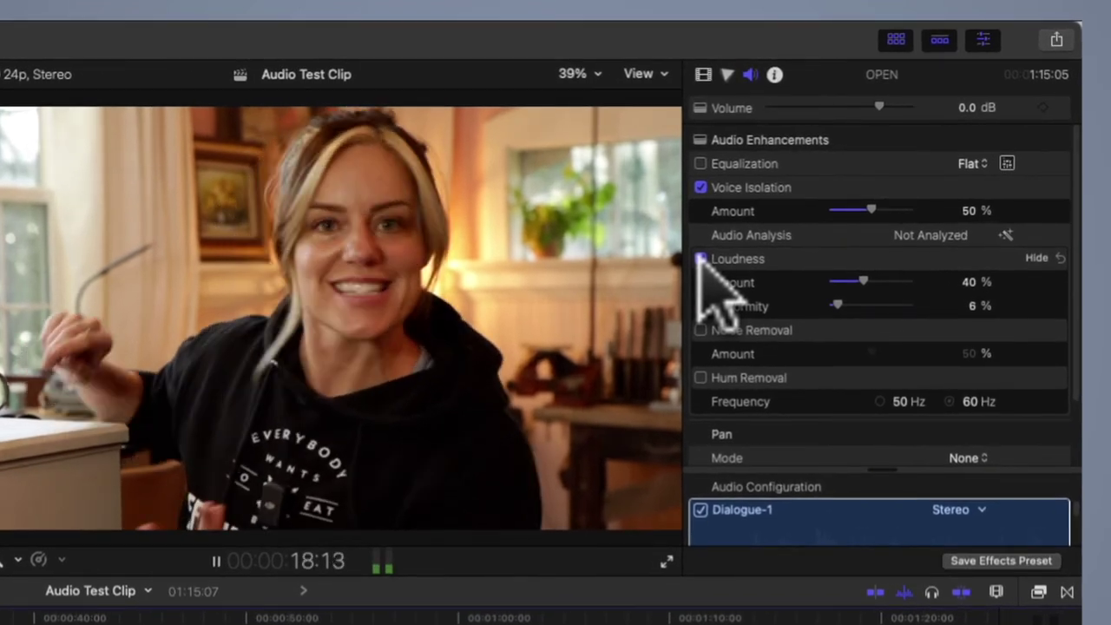
pyautogui.press('space')
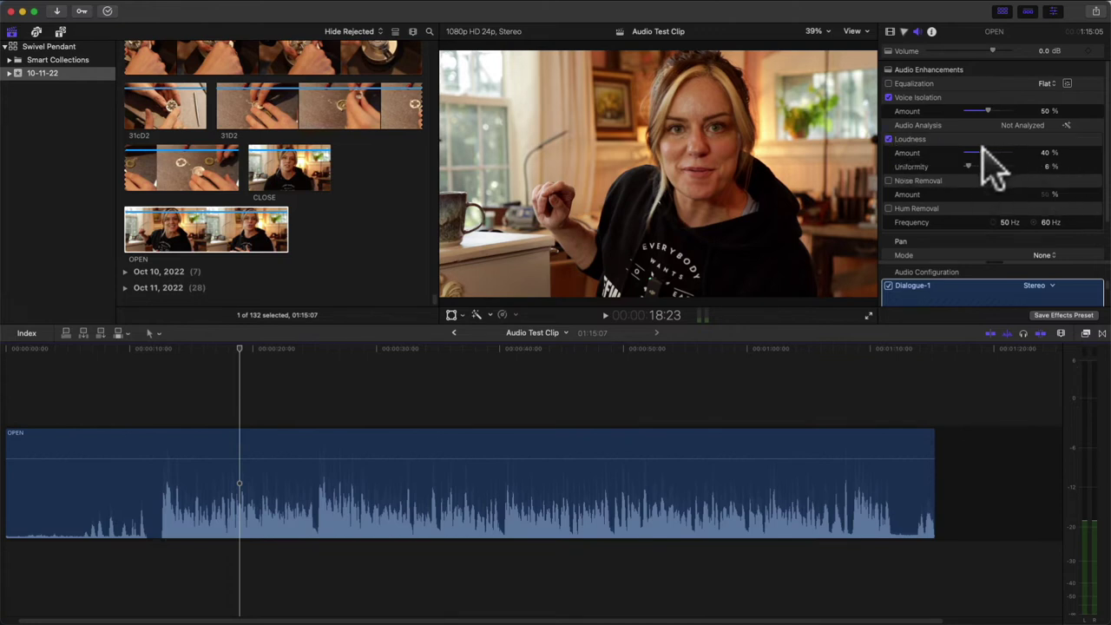
# Step: Lower the Loudness amount to 30% and compare playback with Loudness off and on
pyautogui.moveTo(982, 149); pyautogui.dragTo(980, 149)
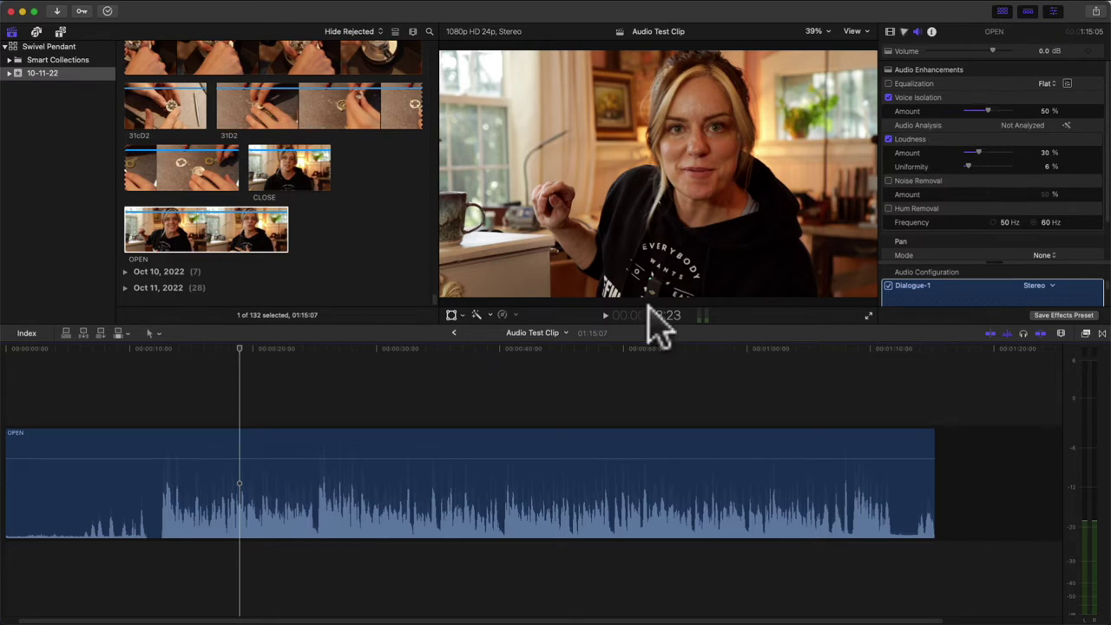
pyautogui.press('space')
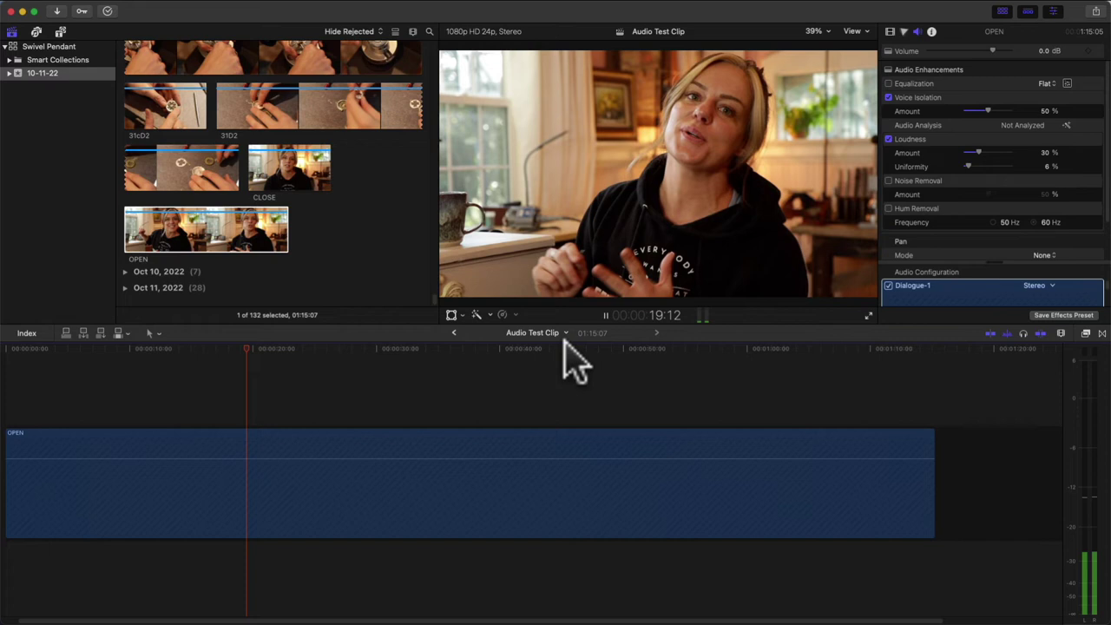
pyautogui.click(888, 139)
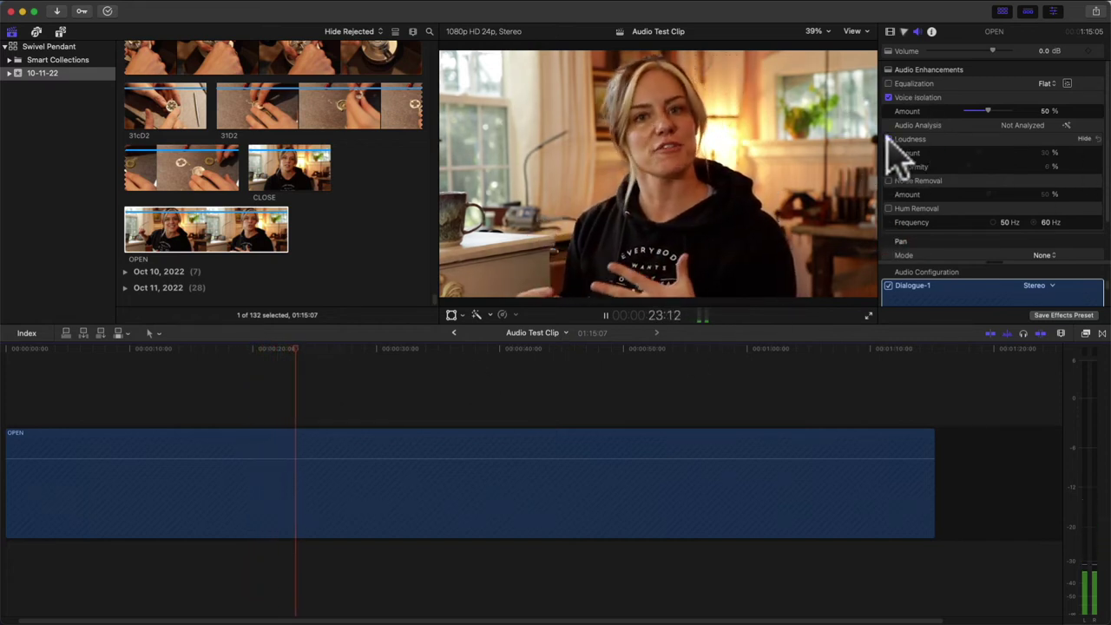
pyautogui.click(887, 139)
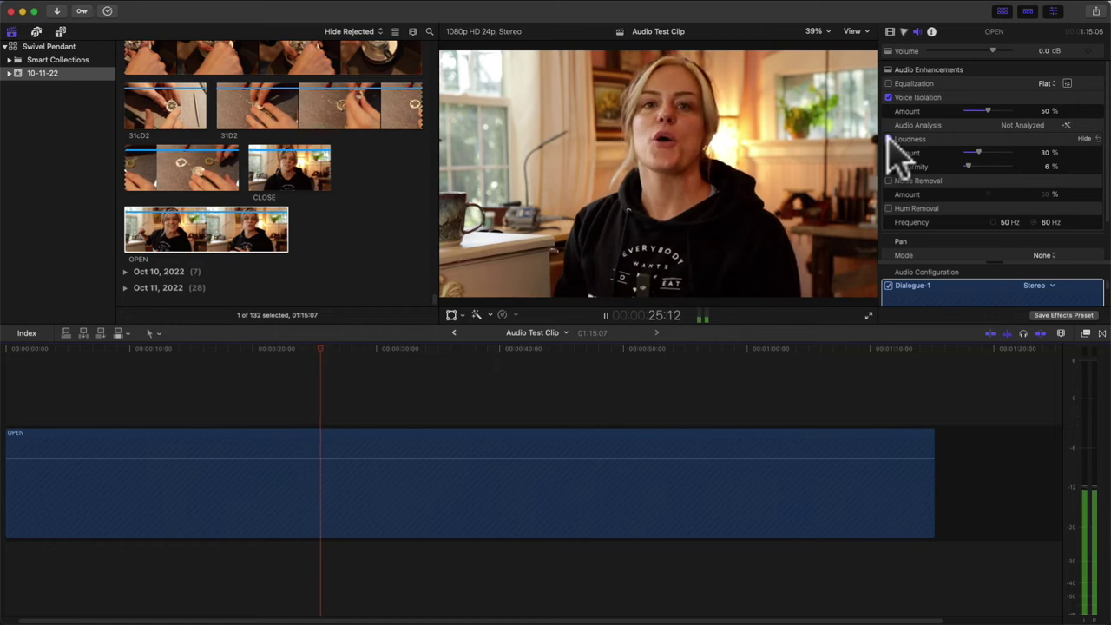
pyautogui.press('space')
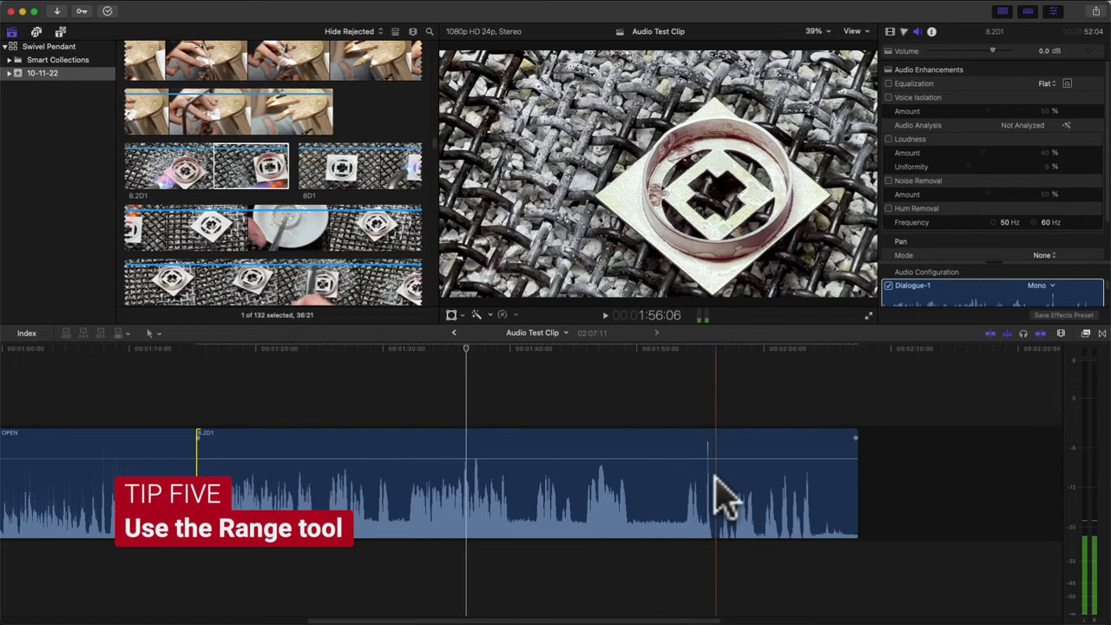
# Step: Zoom in on the 8.2D1 clip, play through its audio spike and park the playhead on it
pyautogui.press('super+equal')
pyautogui.press('super+equal')
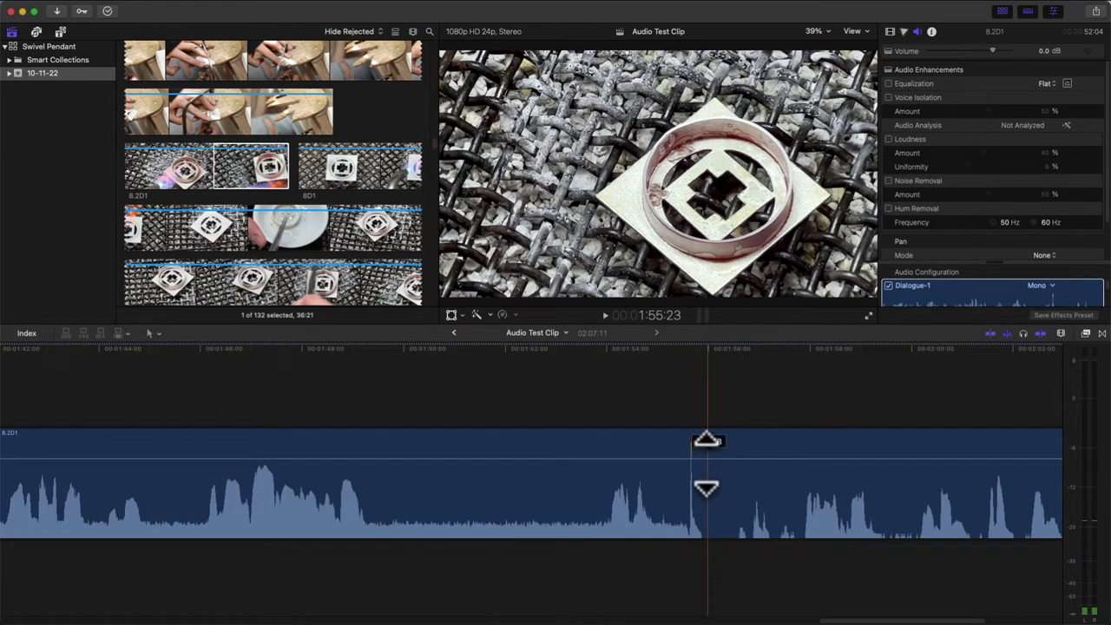
pyautogui.click(655, 442)
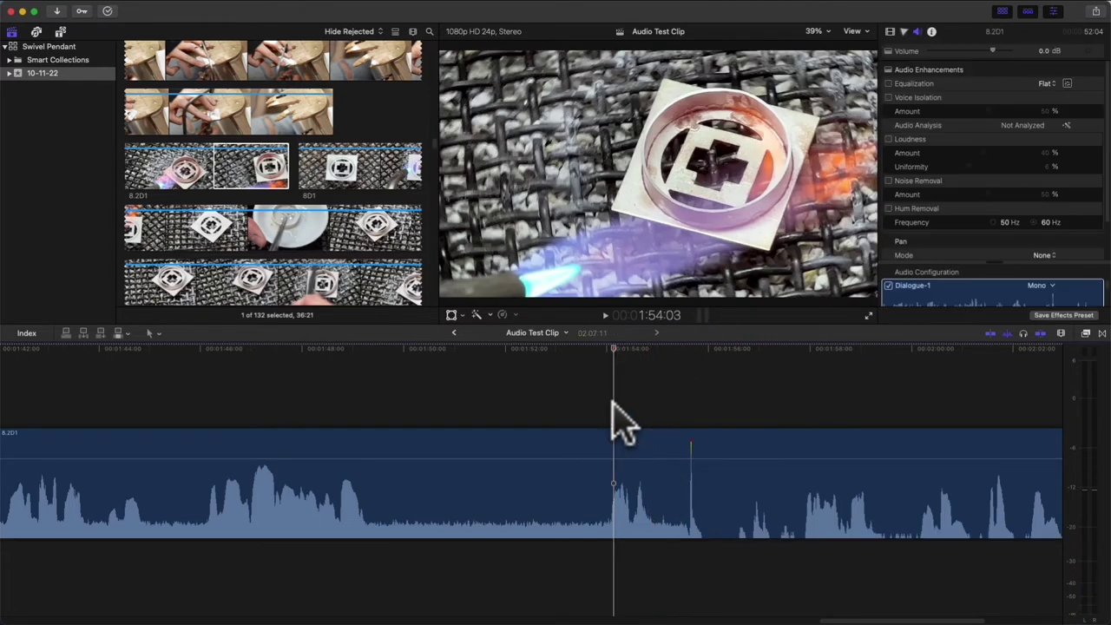
pyautogui.press('space')
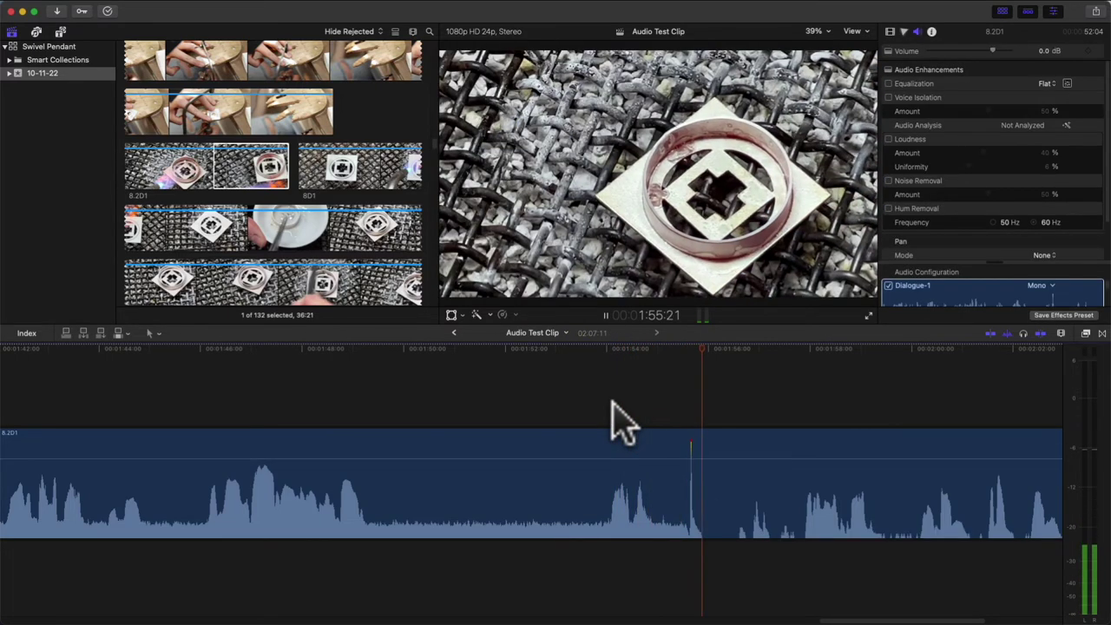
pyautogui.press('space')
pyautogui.moveTo(707, 350); pyautogui.dragTo(675, 364)
pyautogui.press('space')
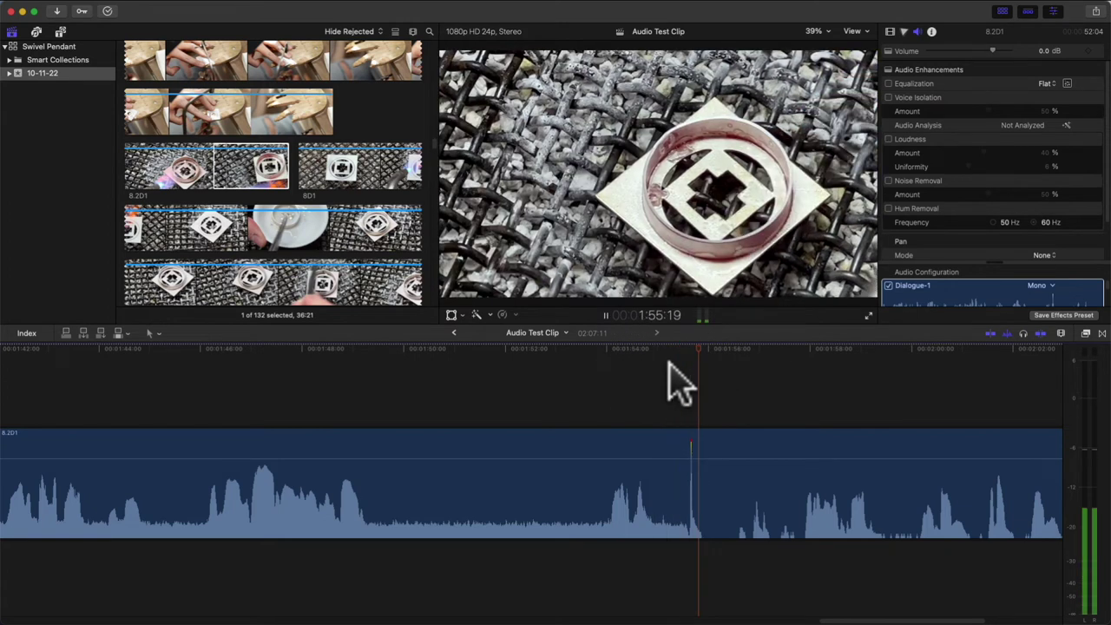
pyautogui.click(705, 348)
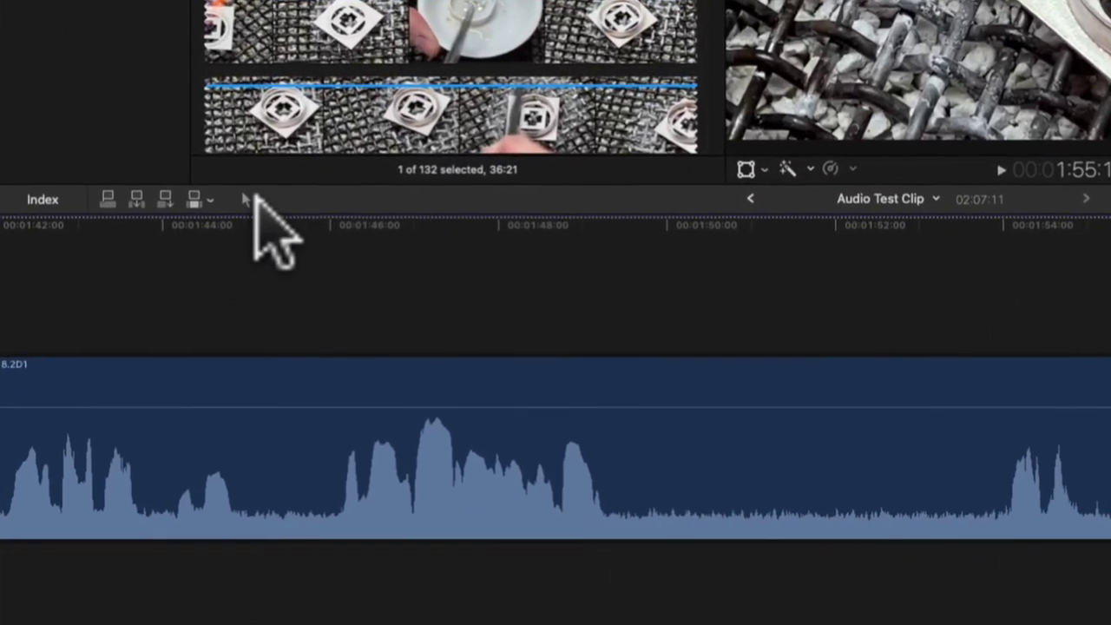
# Step: With the Range Selection tool, mark the spike on 8.2D1, dip its volume there and play it back
pyautogui.click(265, 185)
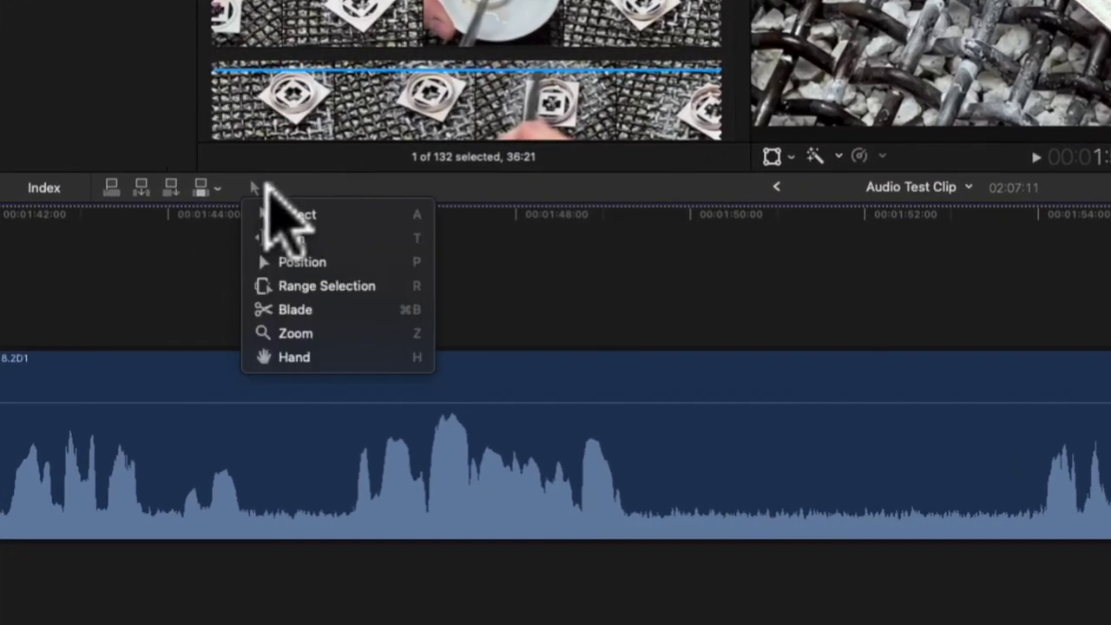
pyautogui.click(291, 286)
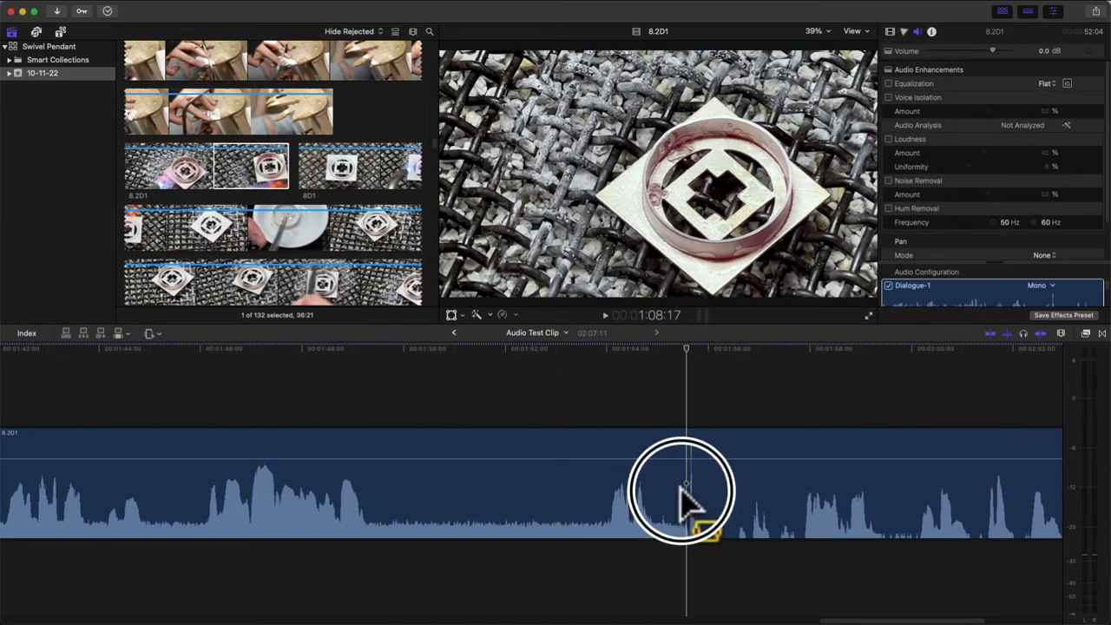
pyautogui.moveTo(683, 500); pyautogui.dragTo(669, 397)
pyautogui.press('space')
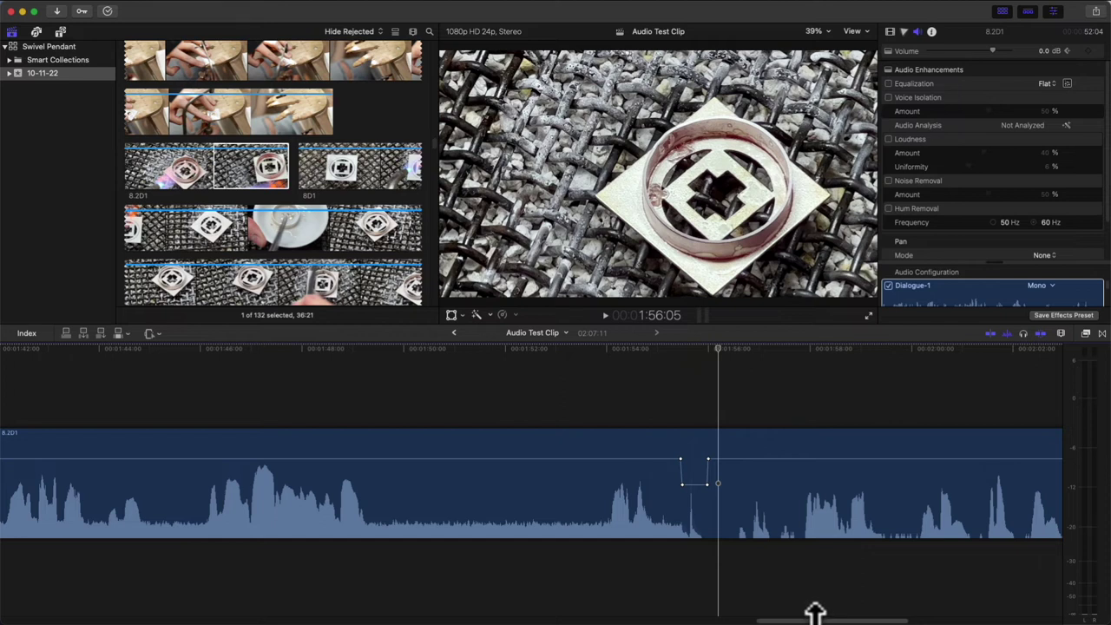
pyautogui.moveTo(815, 611); pyautogui.dragTo(253, 609)
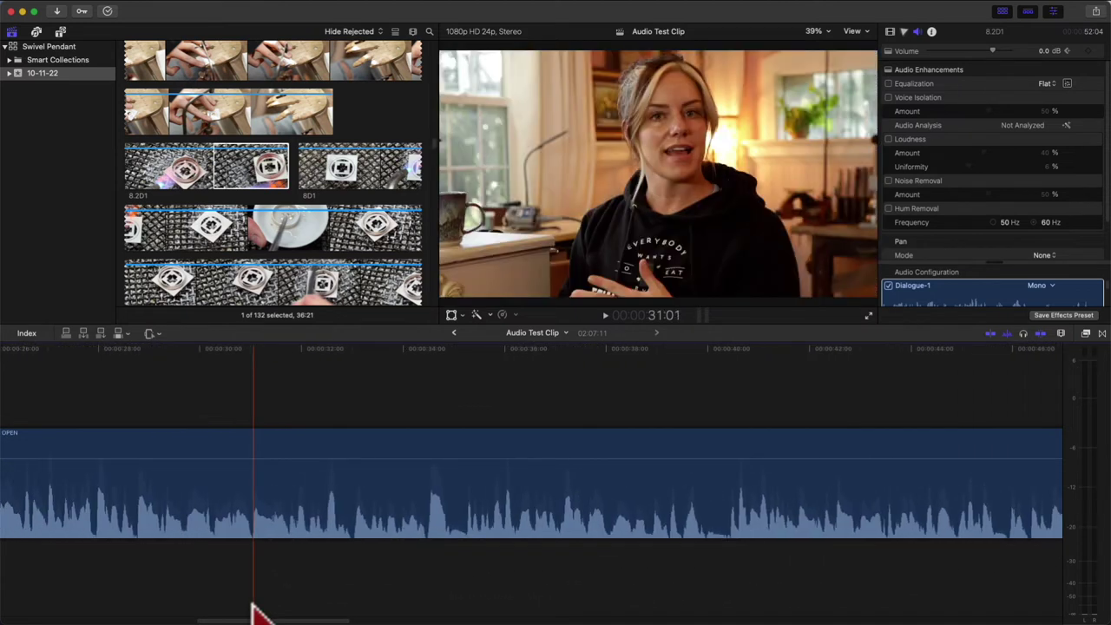
# Step: Mark a short range on the OPEN clip before 34 s, lower it 3 dB and shift the keyframe earlier
pyautogui.press('super+minus')
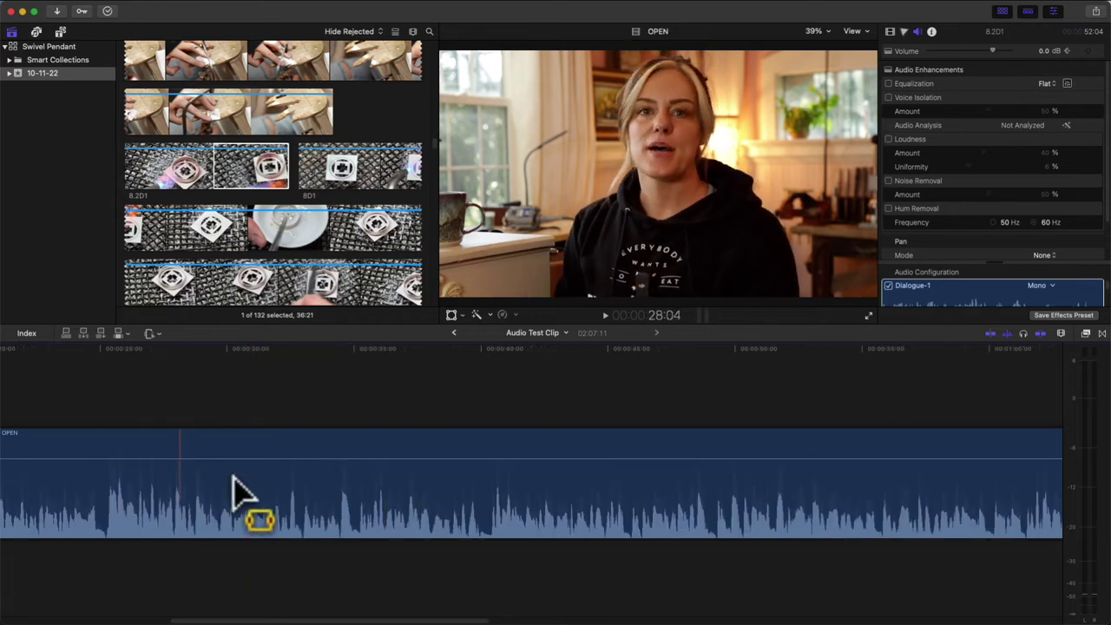
pyautogui.click(340, 494)
pyautogui.scroll(3, 340, 494)
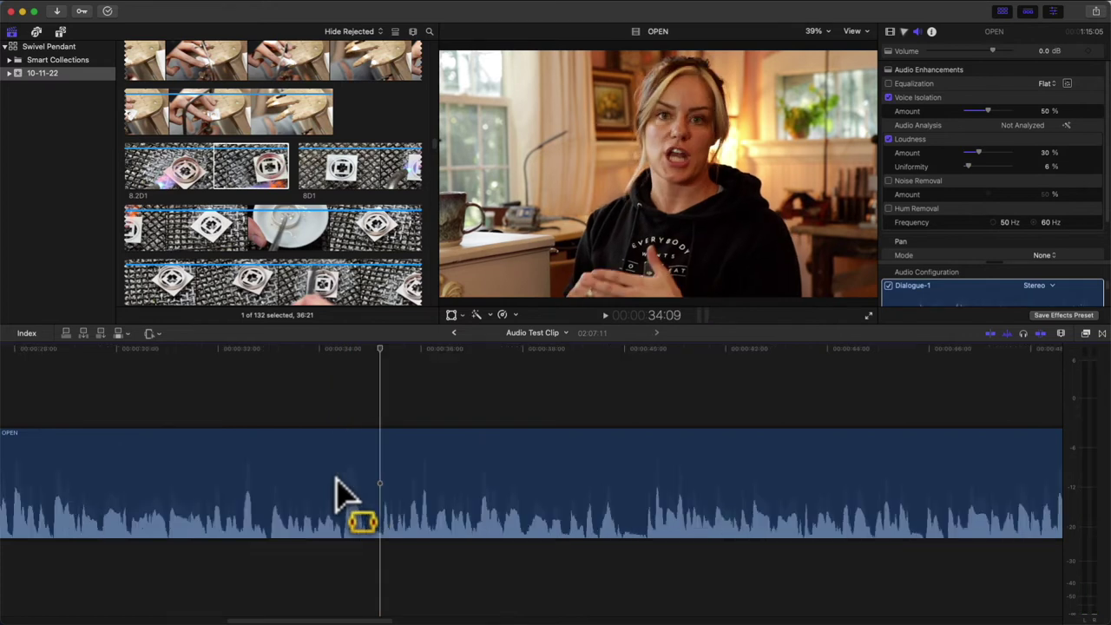
pyautogui.moveTo(341, 494); pyautogui.dragTo(351, 473)
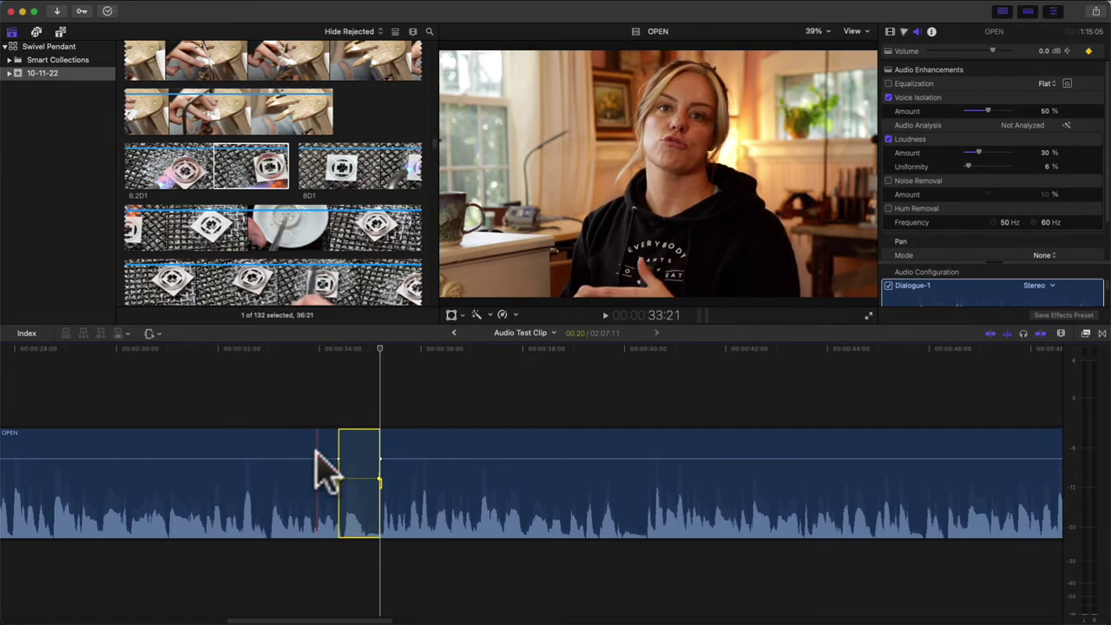
pyautogui.hotkey('ctrl', '-')
pyautogui.hotkey('ctrl', '-')
pyautogui.hotkey('ctrl', '-')
pyautogui.hotkey('ctrl', '-')
pyautogui.hotkey('ctrl', '-')
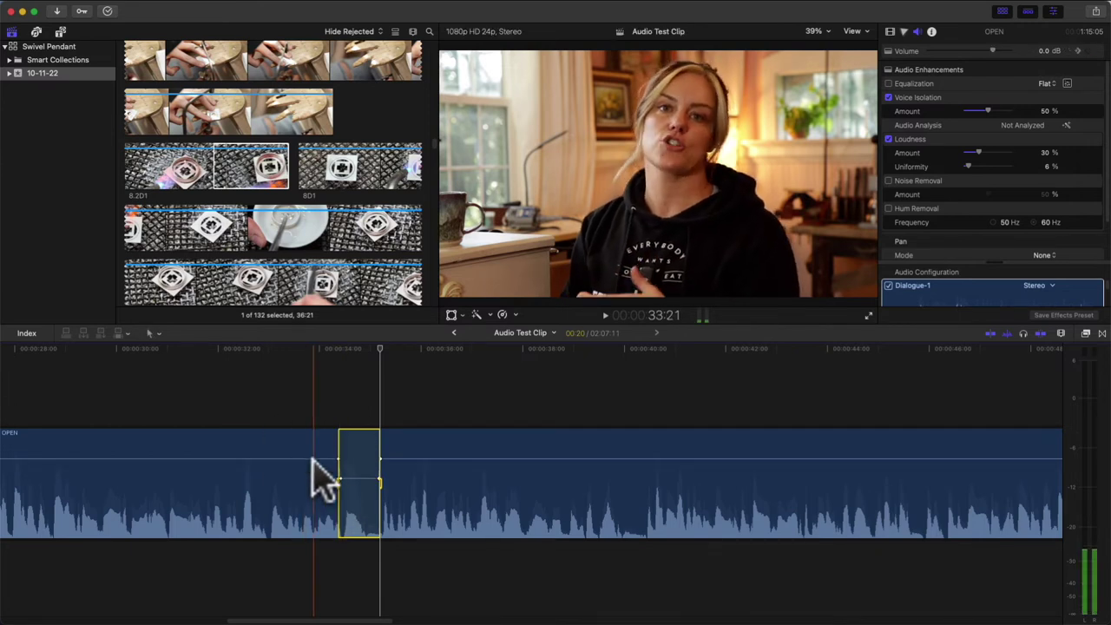
pyautogui.click(422, 484)
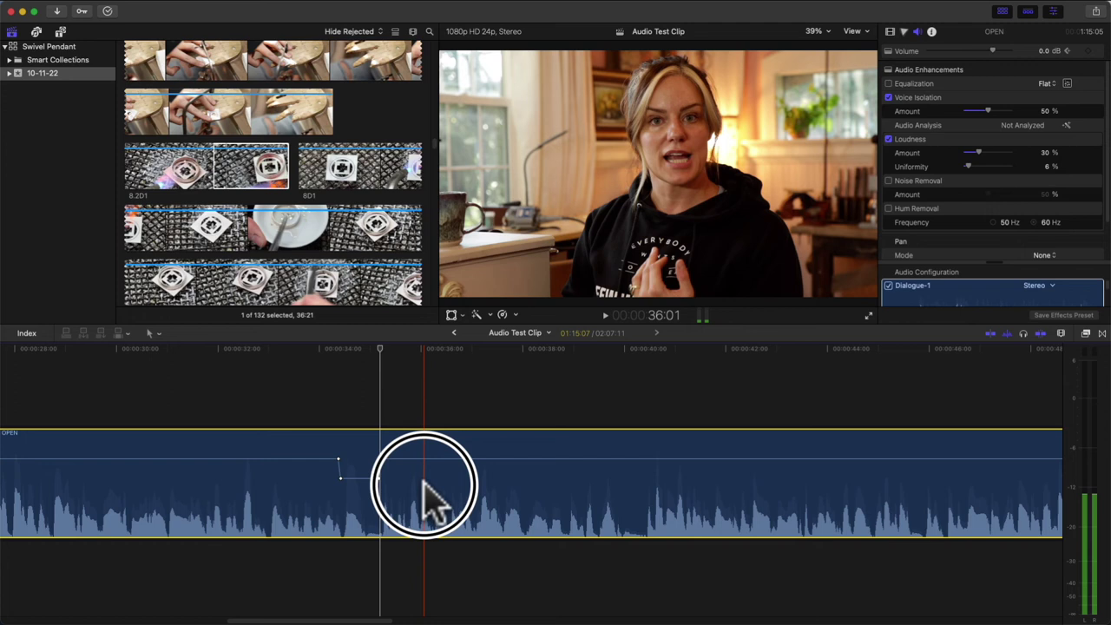
pyautogui.hotkey('ctrl', '-')
pyautogui.hotkey('ctrl', '-')
pyautogui.hotkey('ctrl', '-')
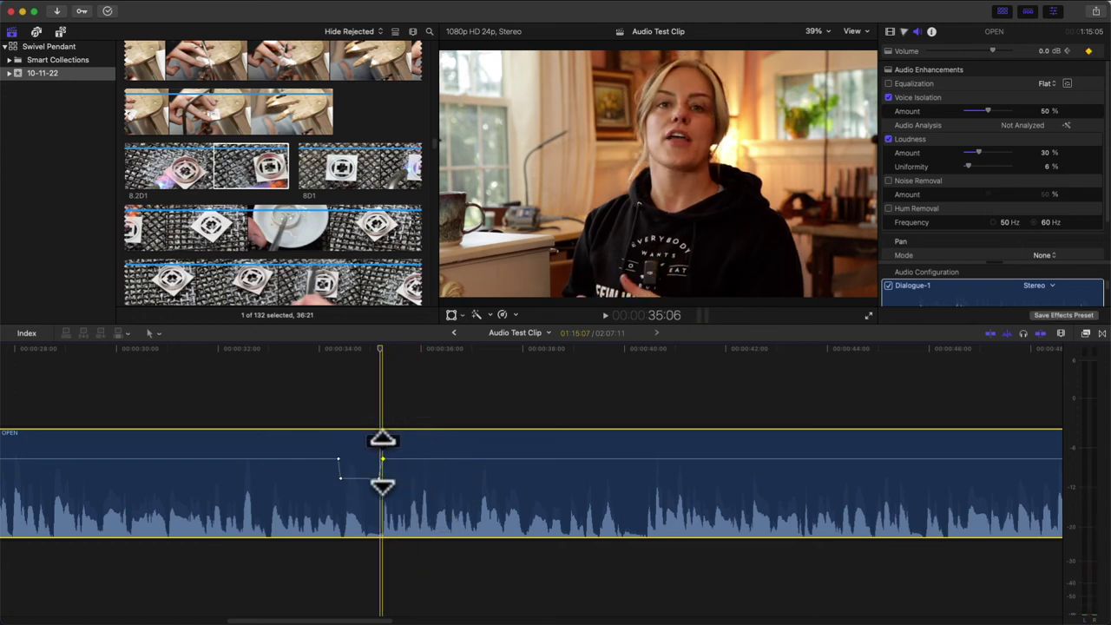
pyautogui.moveTo(395, 458); pyautogui.dragTo(369, 478)
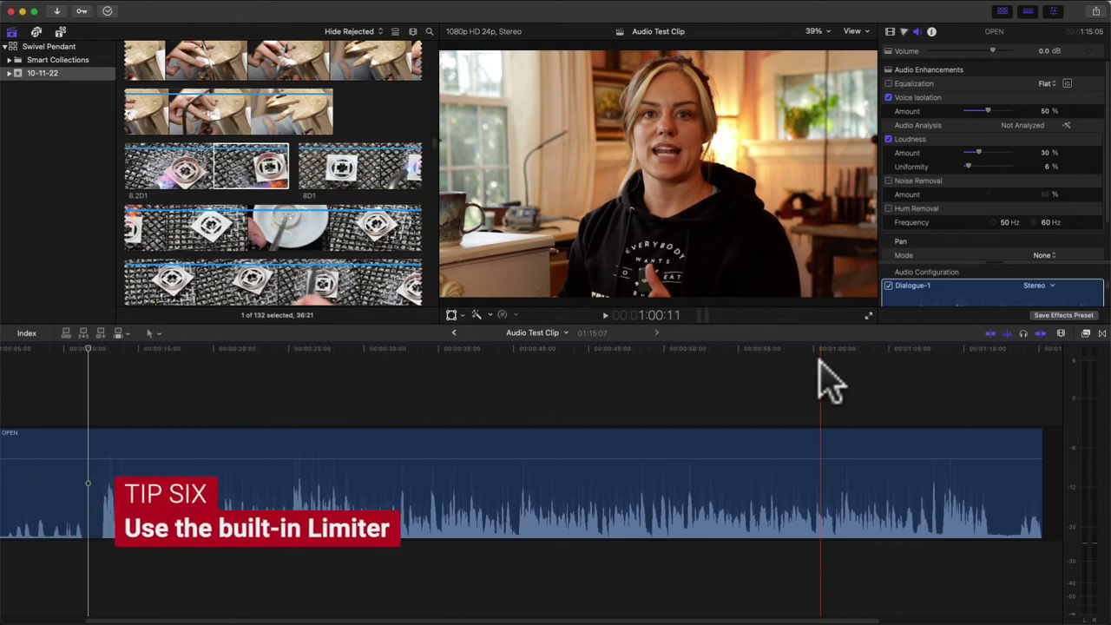
# Step: Drag the Limiter from the Audio > Levels effects onto the dialogue clip
pyautogui.click(1085, 333)
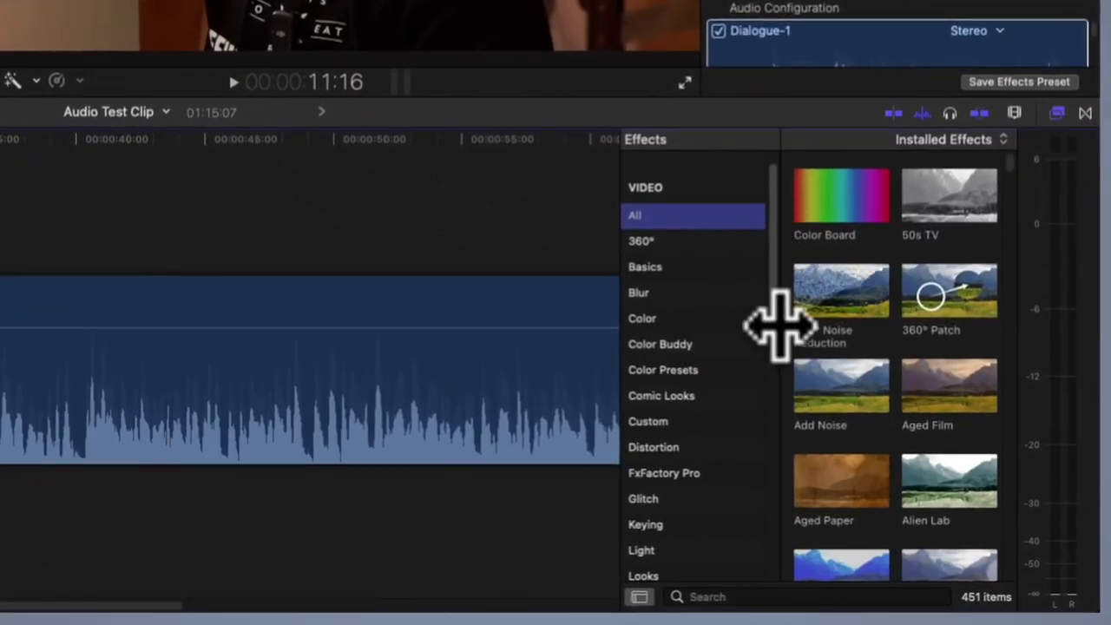
pyautogui.moveTo(773, 323); pyautogui.dragTo(781, 582)
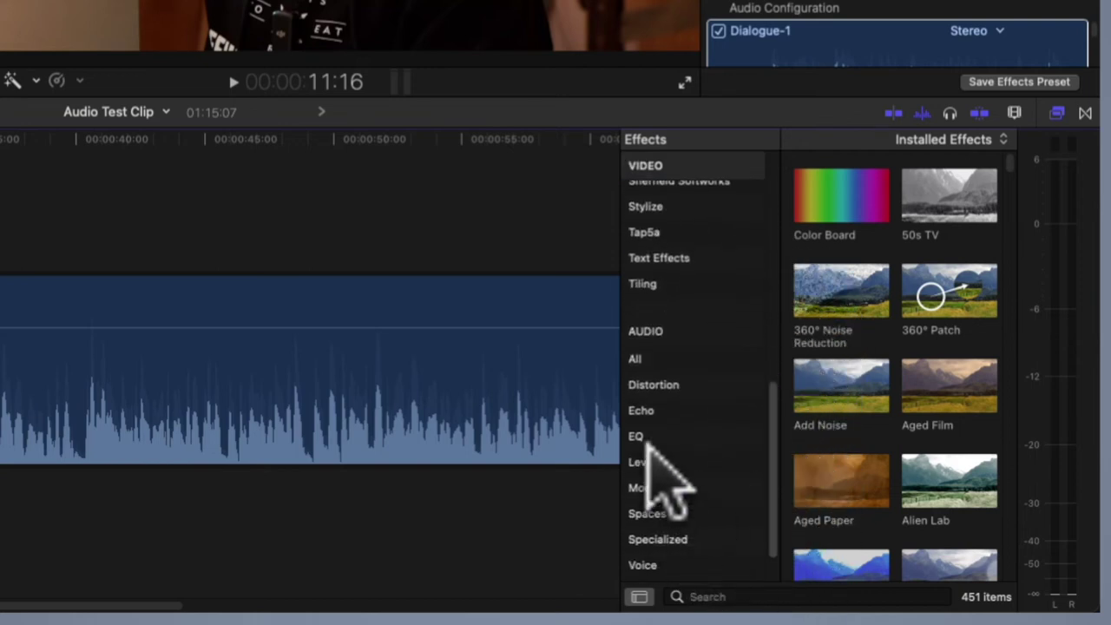
pyautogui.click(644, 465)
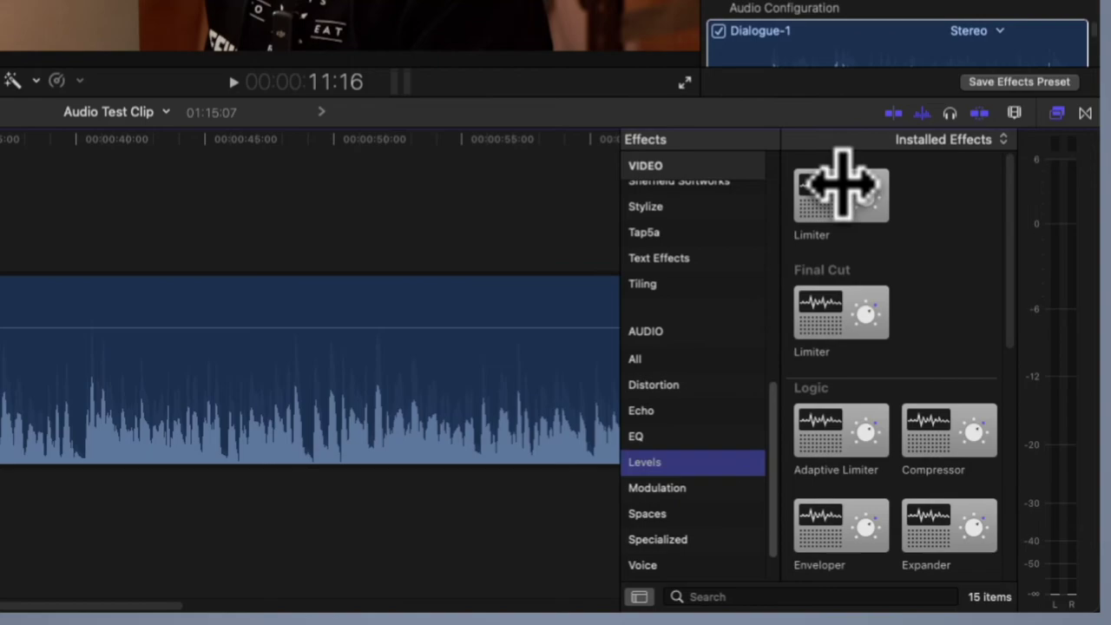
pyautogui.moveTo(824, 201); pyautogui.dragTo(130, 371)
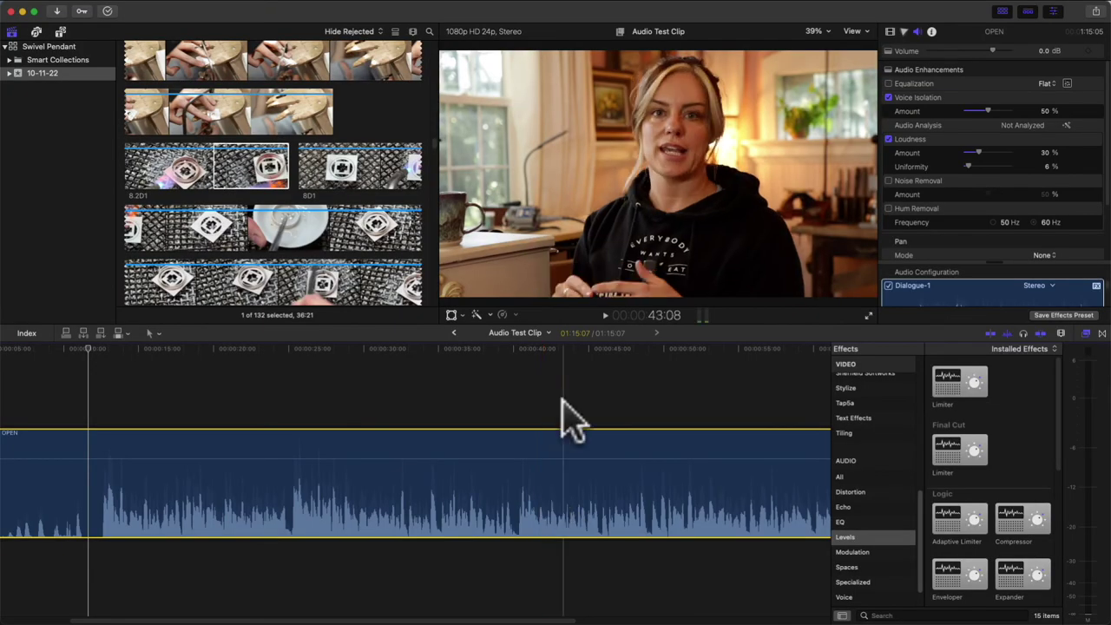
pyautogui.moveTo(562, 420); pyautogui.dragTo(565, 412)
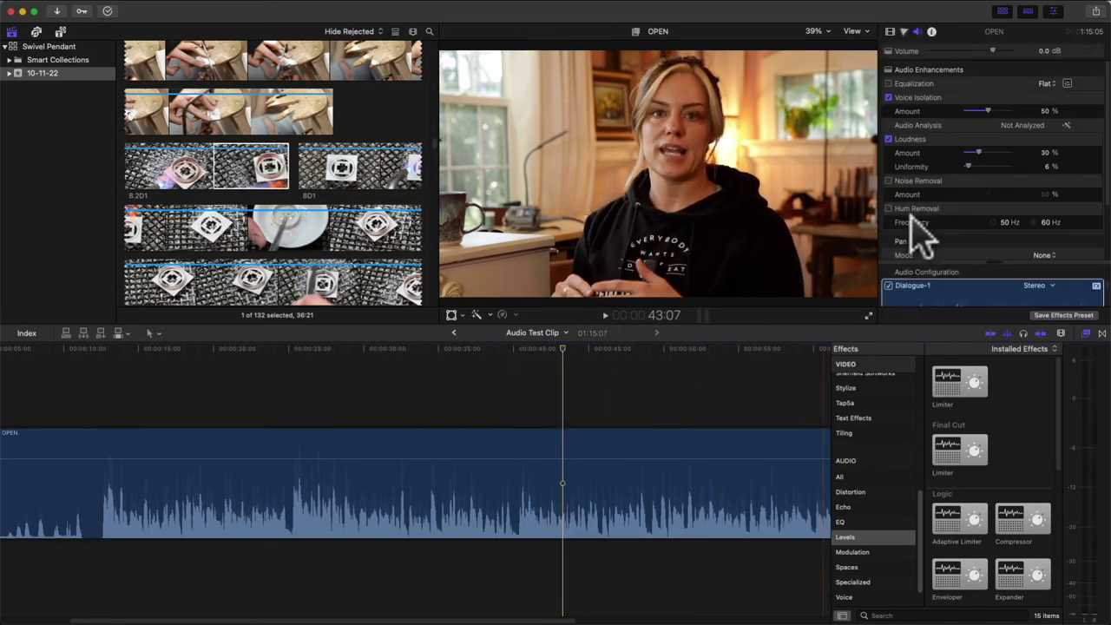
# Step: Close the Effects browser and expand the audio inspector to show the Limiter under Effects
pyautogui.click(1086, 333)
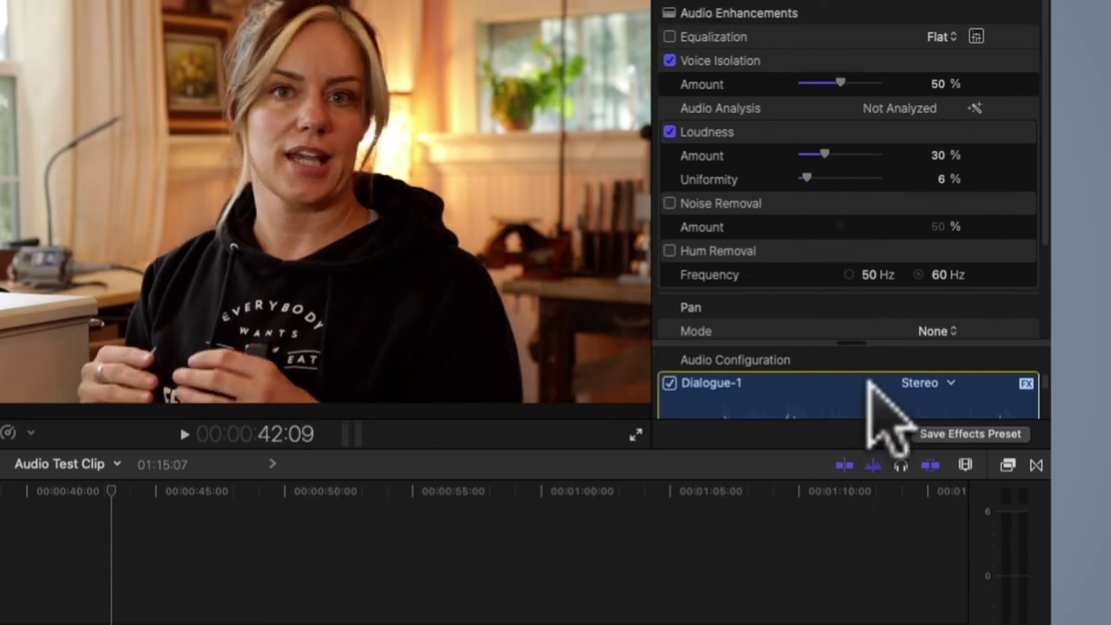
pyautogui.moveTo(856, 342); pyautogui.dragTo(858, 392)
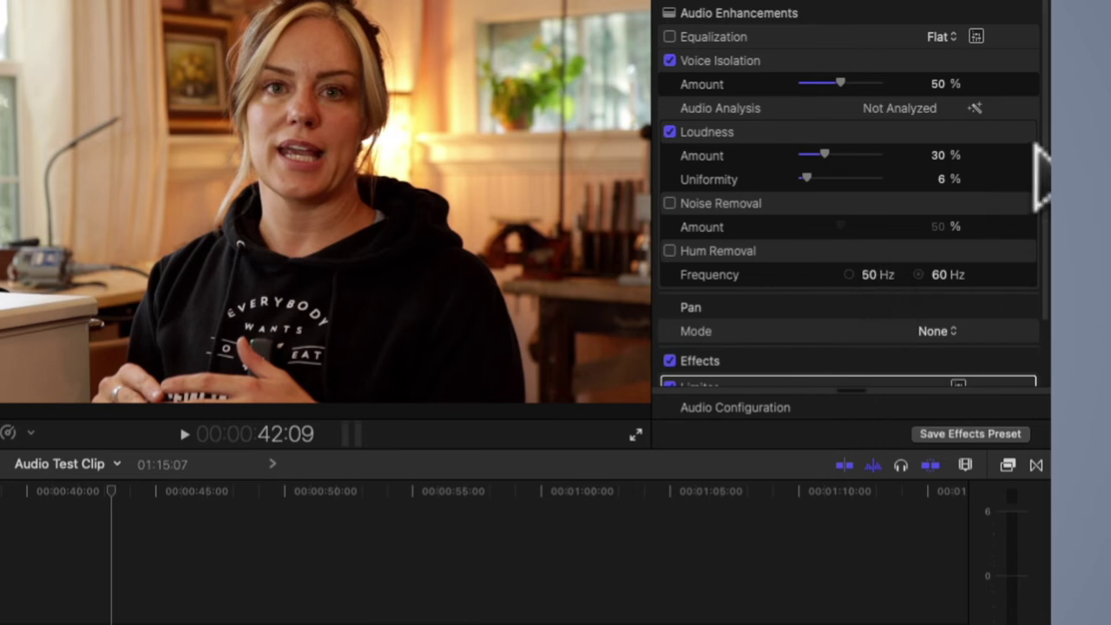
pyautogui.scroll(-3, 1035, 148)
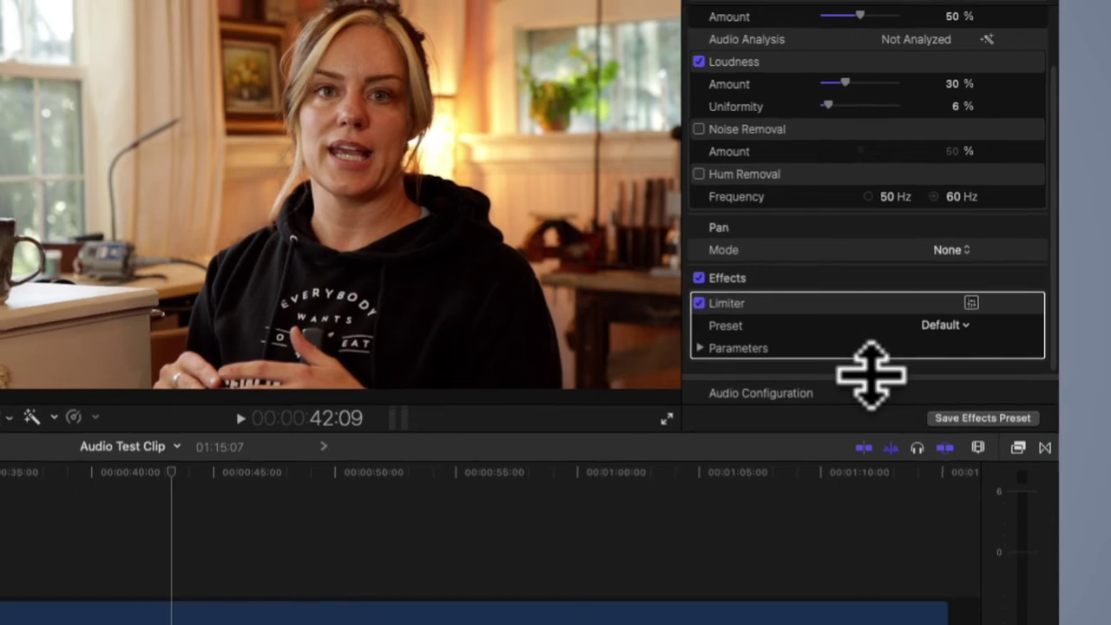
pyautogui.moveTo(867, 392); pyautogui.dragTo(887, 192)
pyautogui.moveTo(1015, 174); pyautogui.dragTo(992, 315)
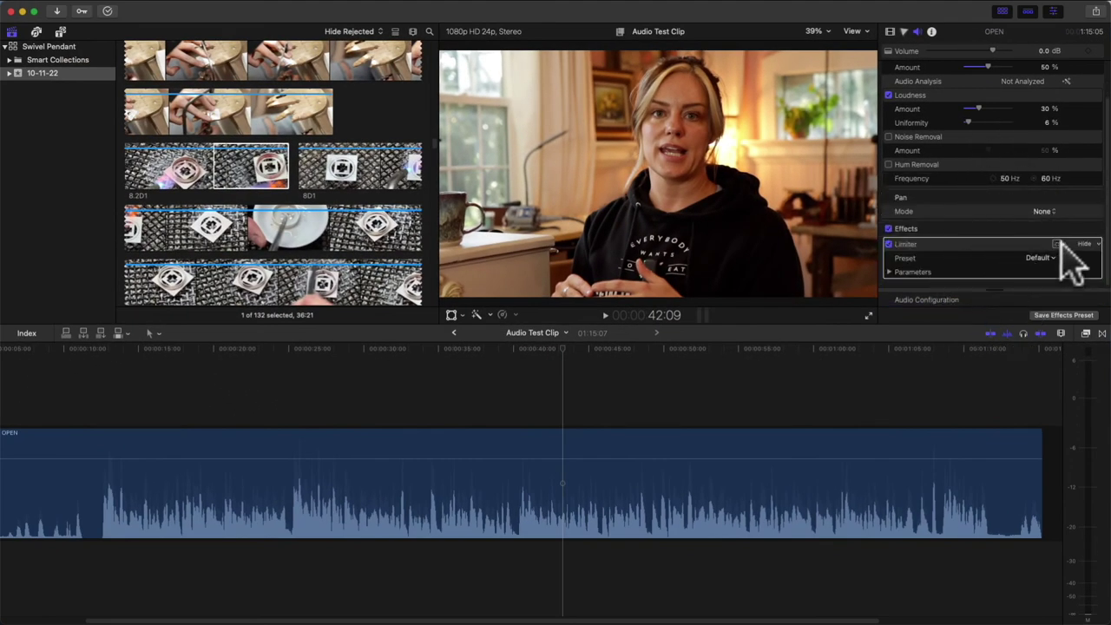
# Step: Open the Limiter's editor window, reposition it, and set its Mode to Legacy
pyautogui.click(1057, 245)
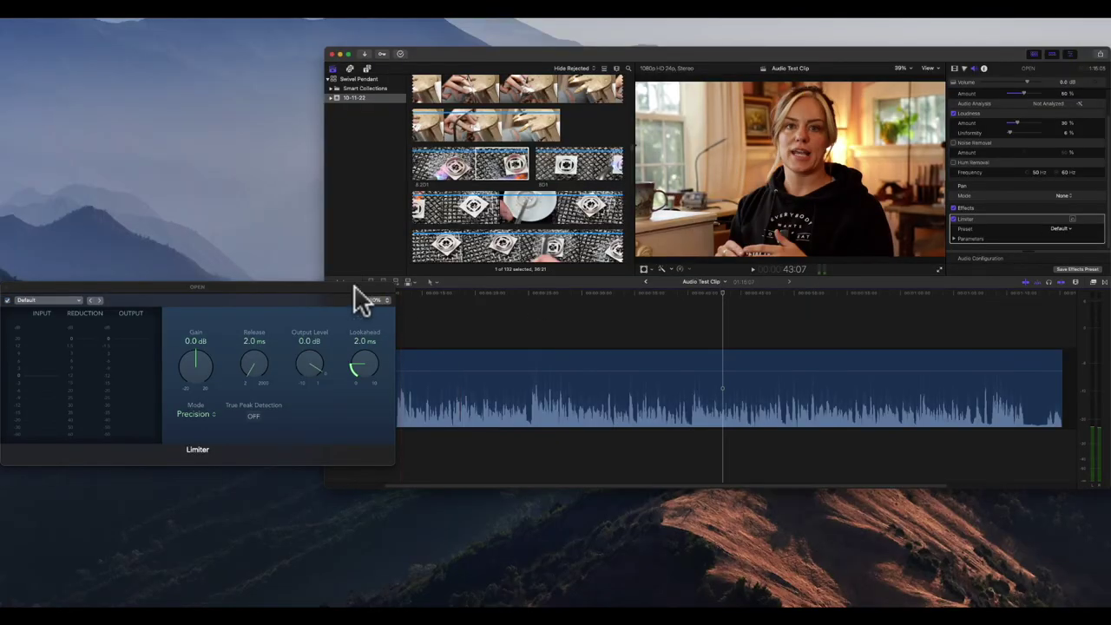
pyautogui.moveTo(359, 297); pyautogui.dragTo(618, 156)
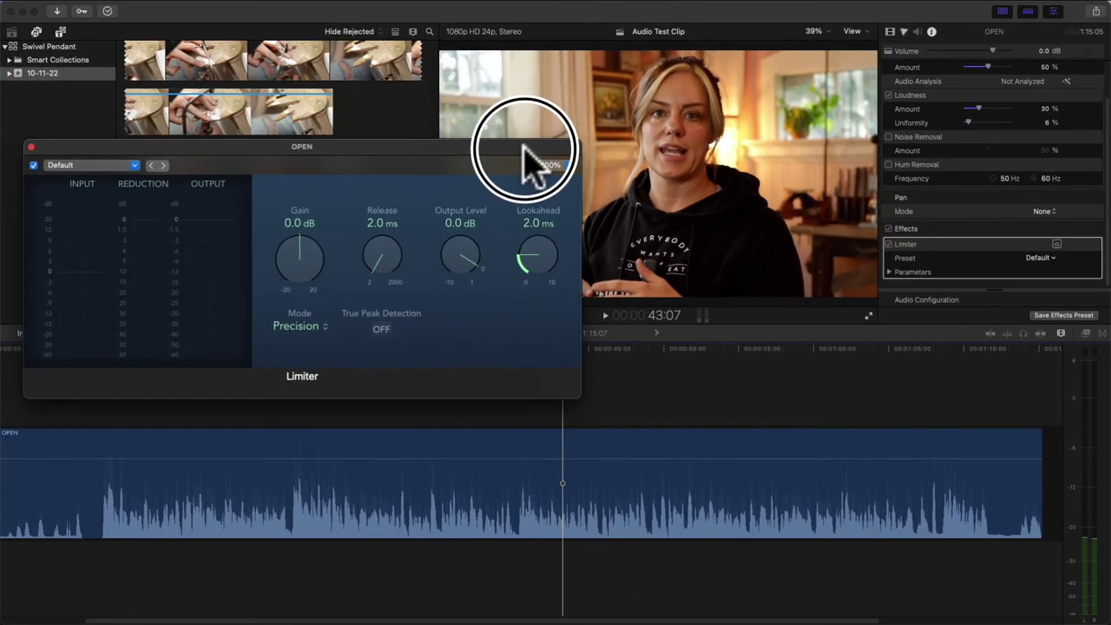
pyautogui.moveTo(523, 147); pyautogui.dragTo(531, 163)
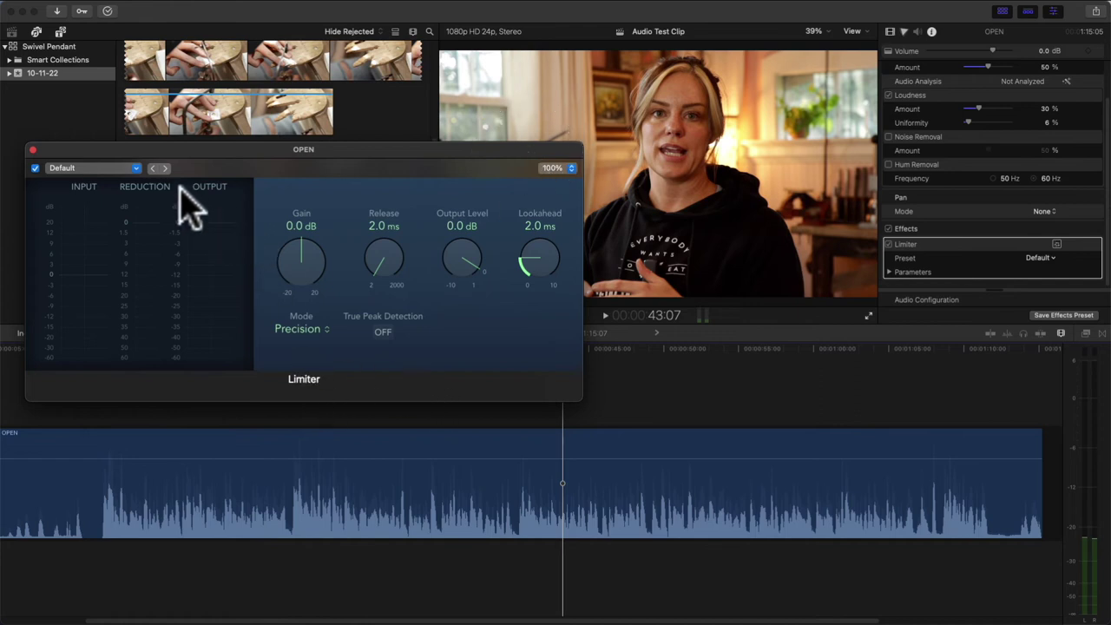
pyautogui.click(318, 329)
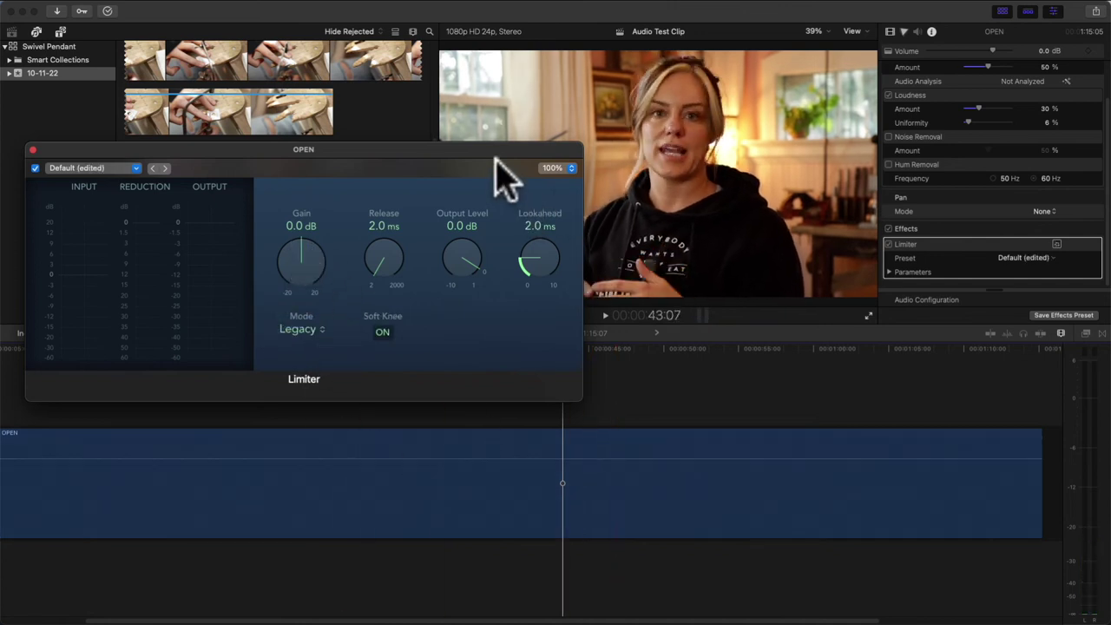
pyautogui.moveTo(497, 160); pyautogui.dragTo(653, 92)
pyautogui.click(565, 348)
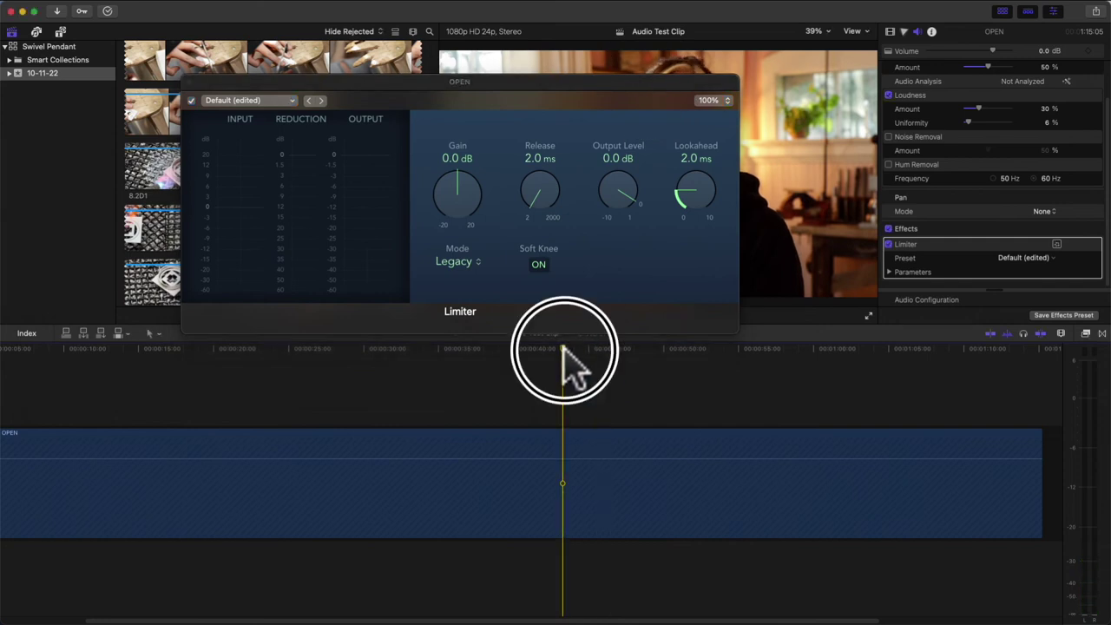
# Step: Play the clip from near its start and lower the Limiter output level to -6 dB
pyautogui.click(338, 374)
pyautogui.click(558, 347)
pyautogui.click(156, 365)
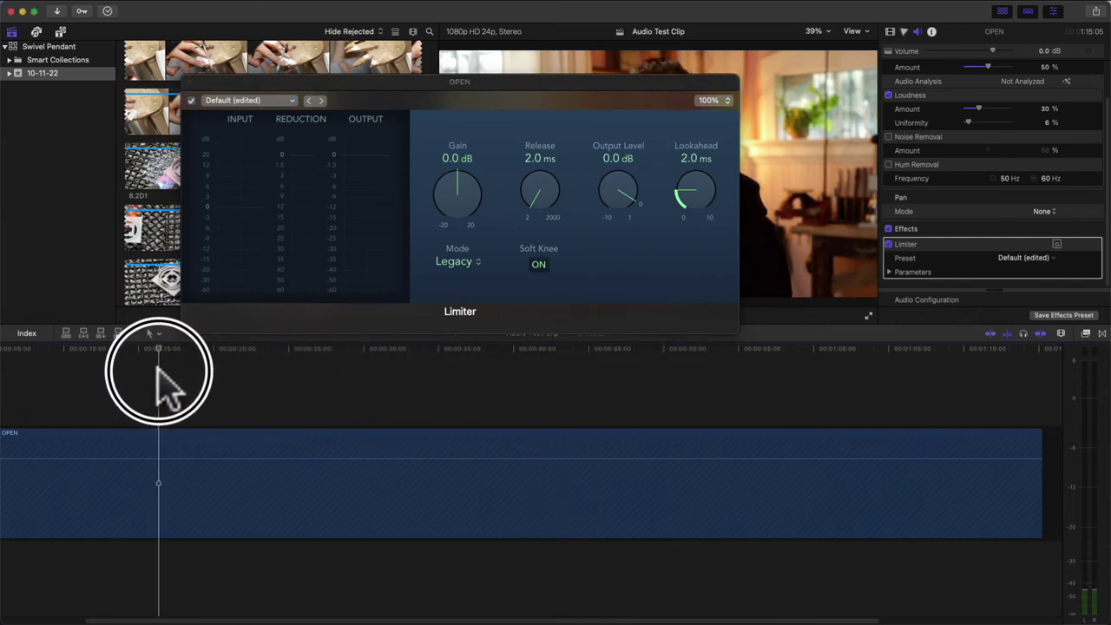
pyautogui.press('space')
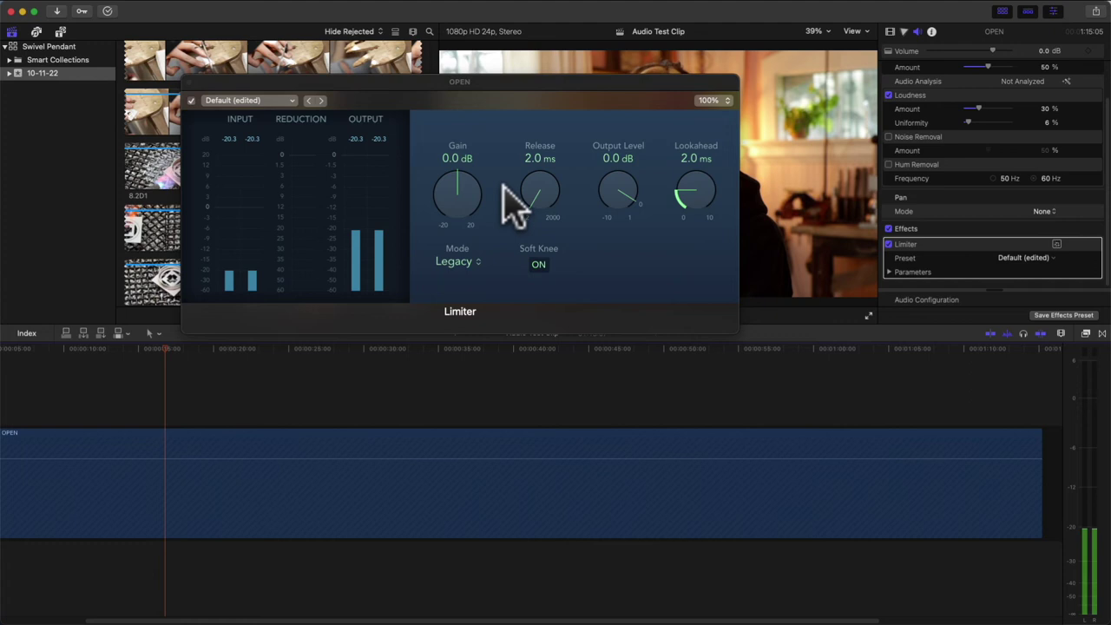
pyautogui.moveTo(626, 194); pyautogui.dragTo(599, 290)
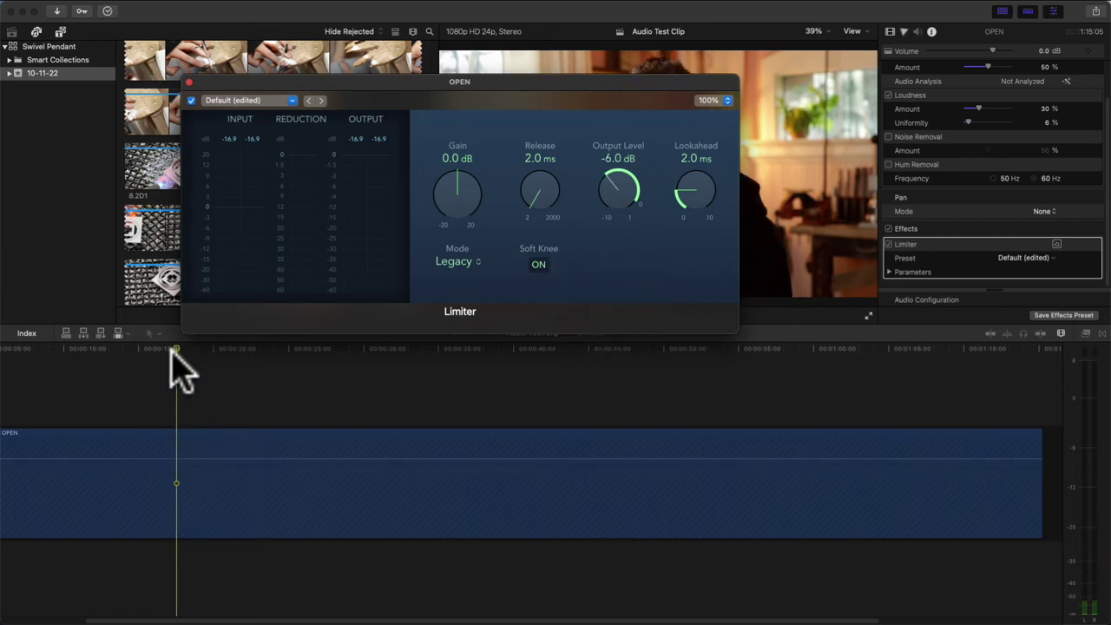
# Step: Raise the Limiter gain to +12 dB while replaying the clip to check the result
pyautogui.click(136, 367)
pyautogui.press('space')
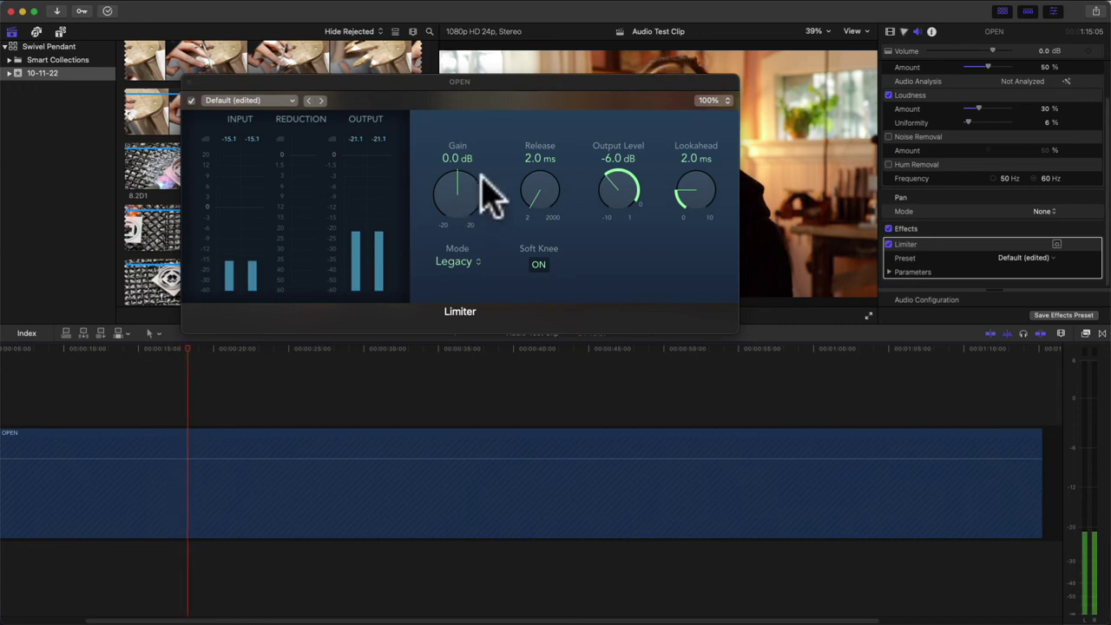
pyautogui.moveTo(455, 189); pyautogui.dragTo(443, 122)
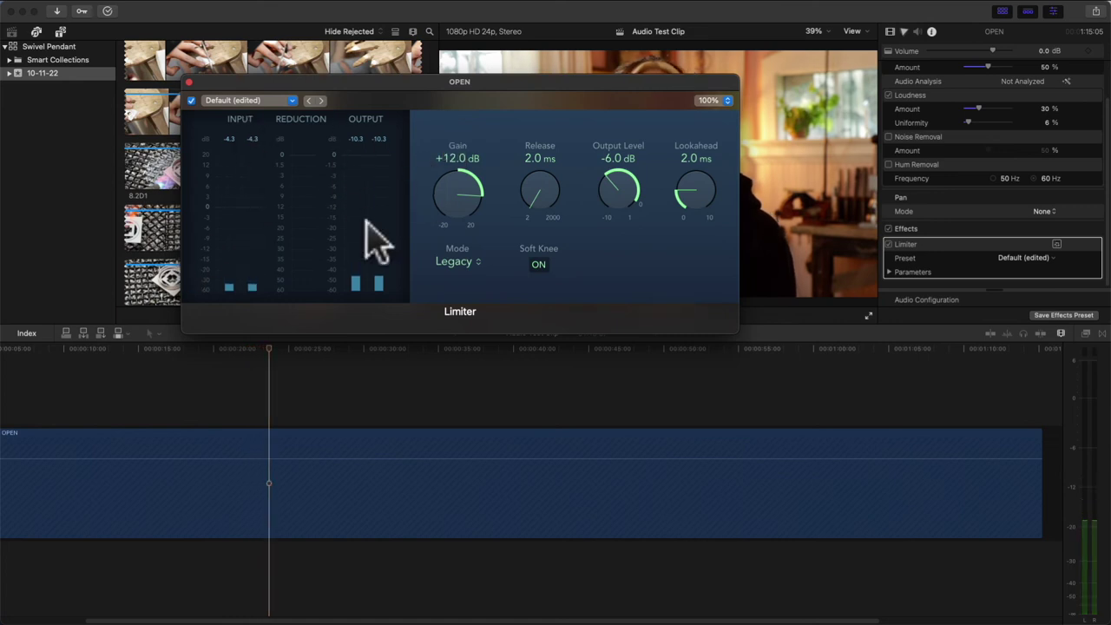
pyautogui.click(86, 370)
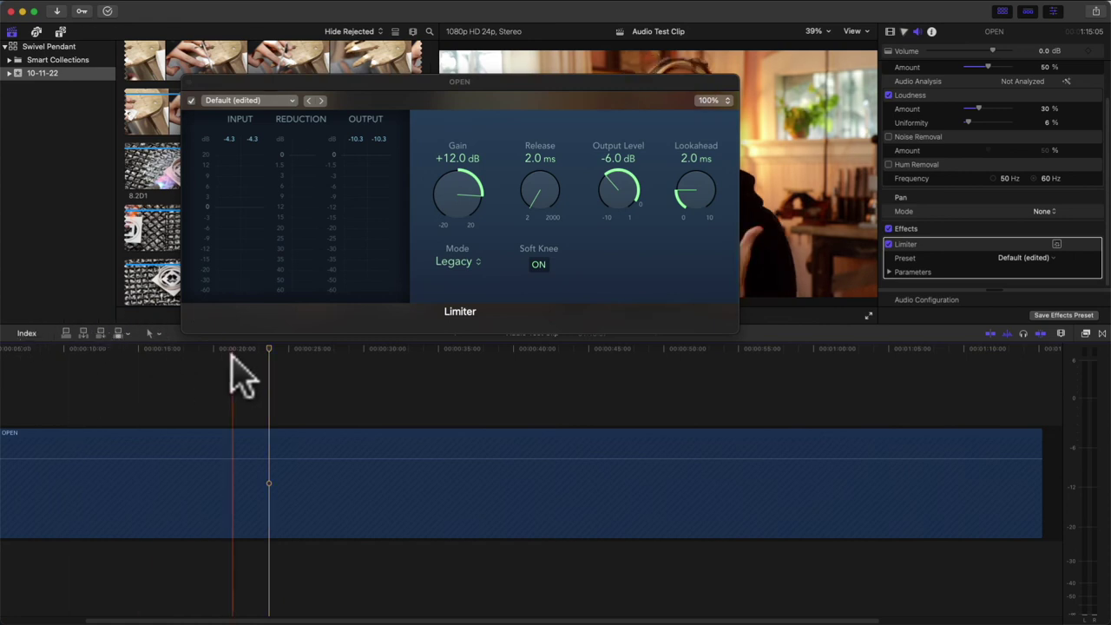
pyautogui.moveTo(276, 356); pyautogui.dragTo(129, 359)
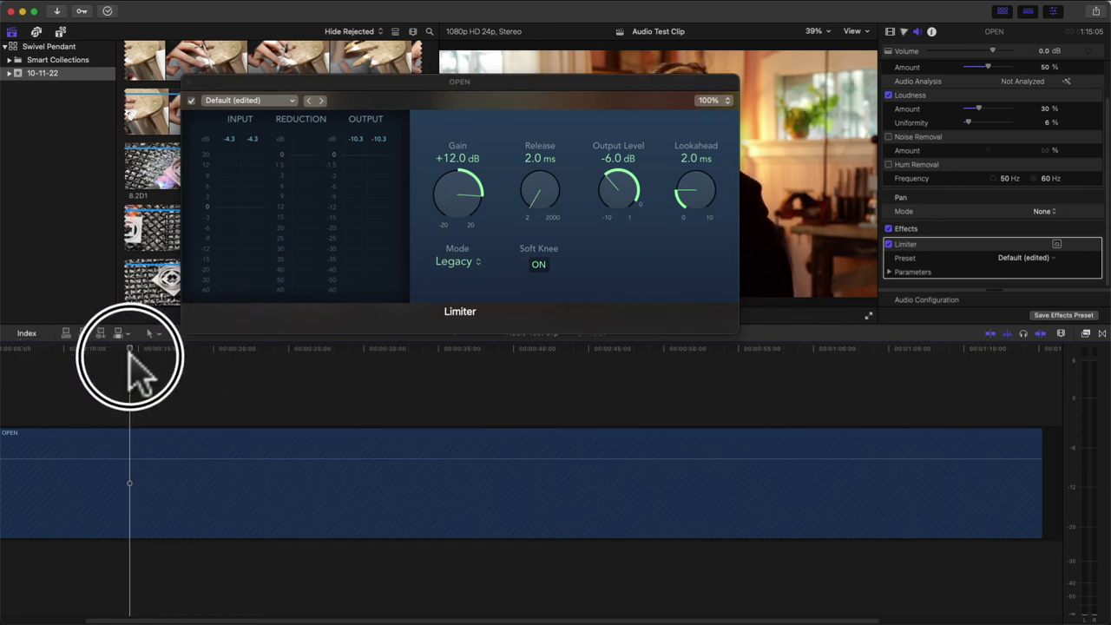
pyautogui.press('space')
pyautogui.moveTo(464, 204)
pyautogui.mouseDown()
pyautogui.moveTo(467, 183)
pyautogui.moveTo(467, 195)
pyautogui.mouseUp()
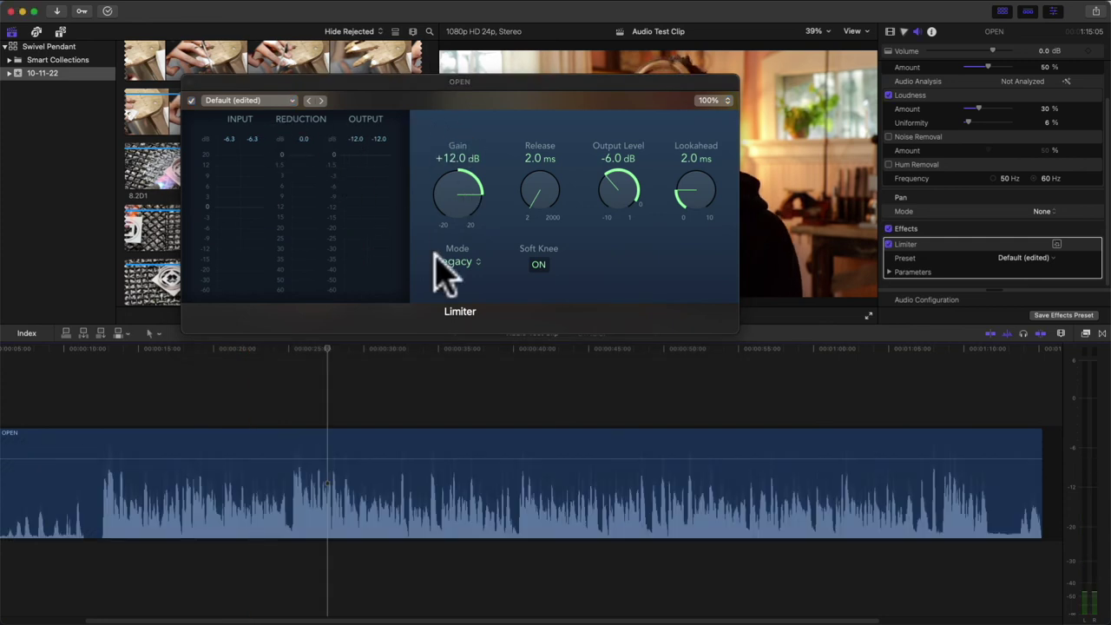
pyautogui.moveTo(328, 368); pyautogui.dragTo(118, 367)
pyautogui.press('space')
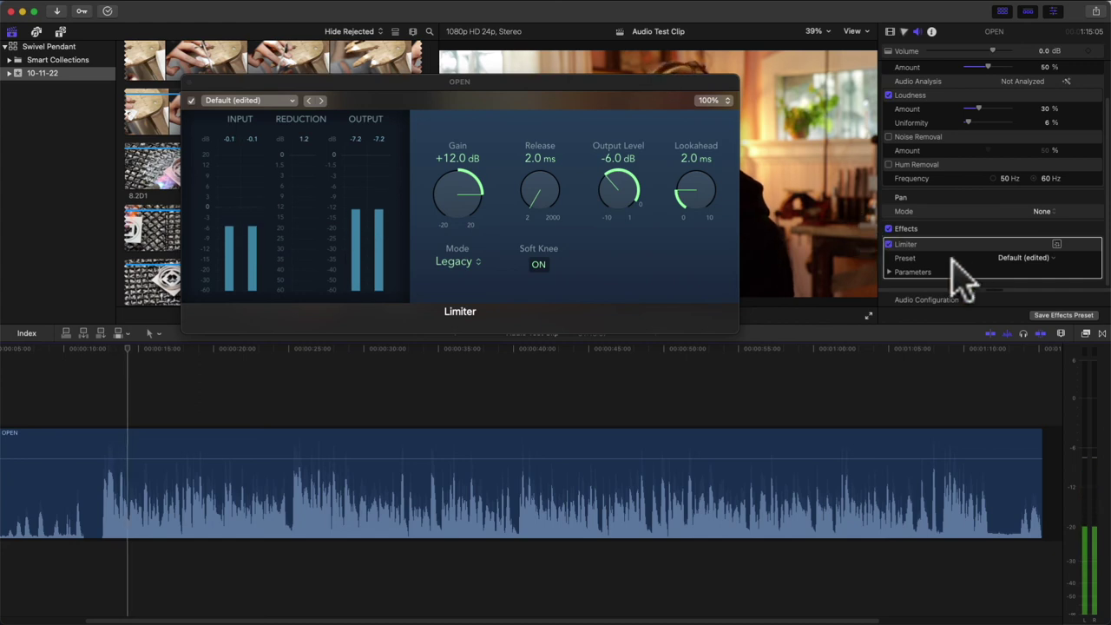
pyautogui.click(888, 245)
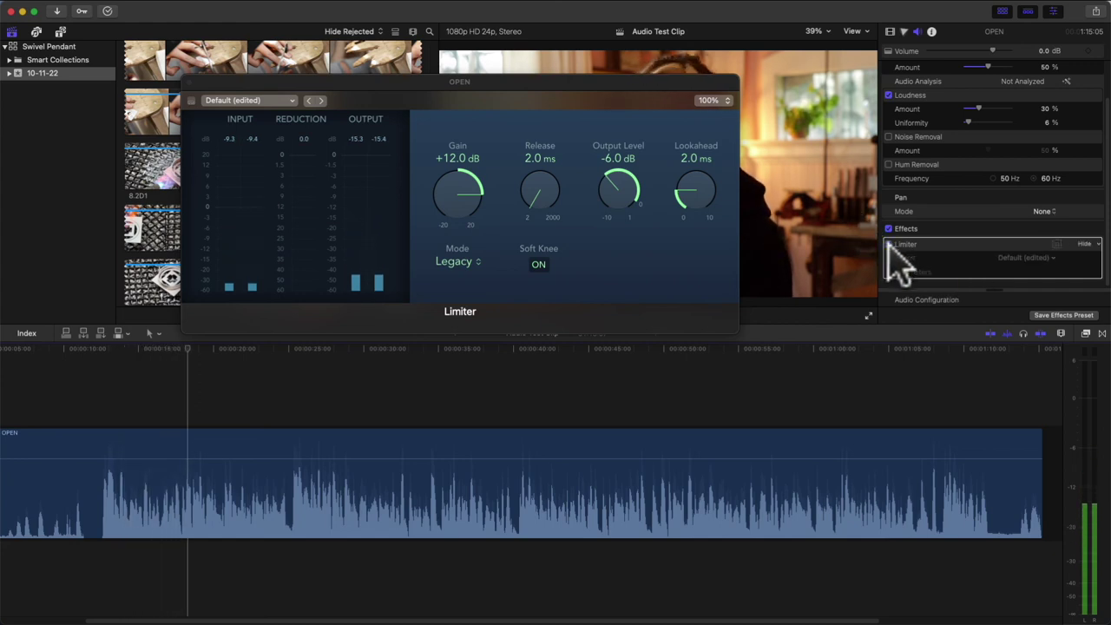
pyautogui.click(888, 246)
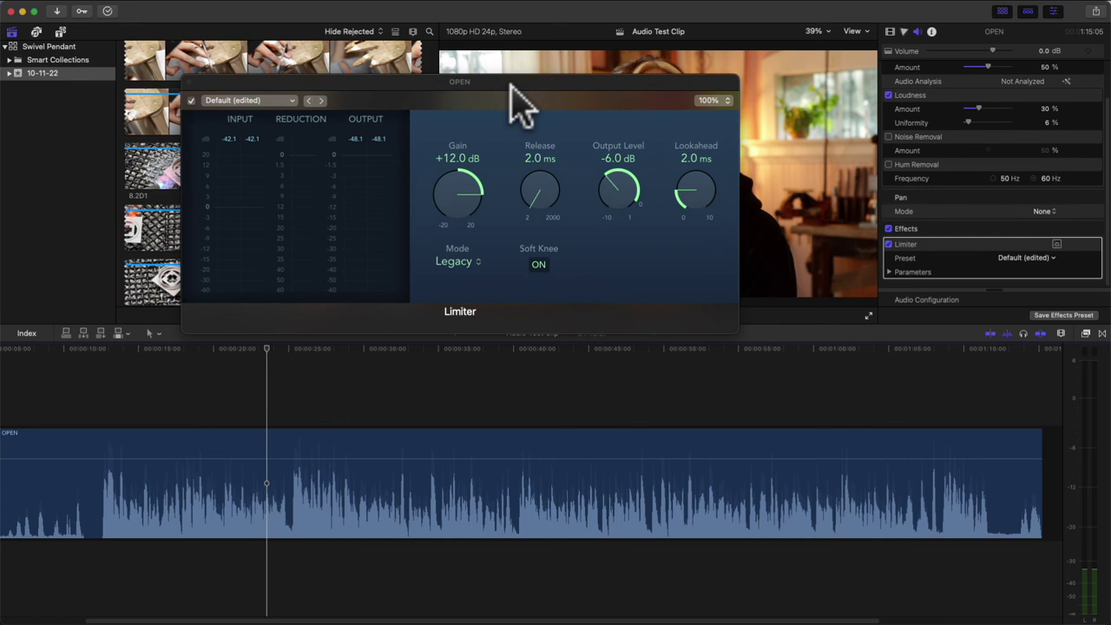
pyautogui.moveTo(511, 87); pyautogui.dragTo(573, 142)
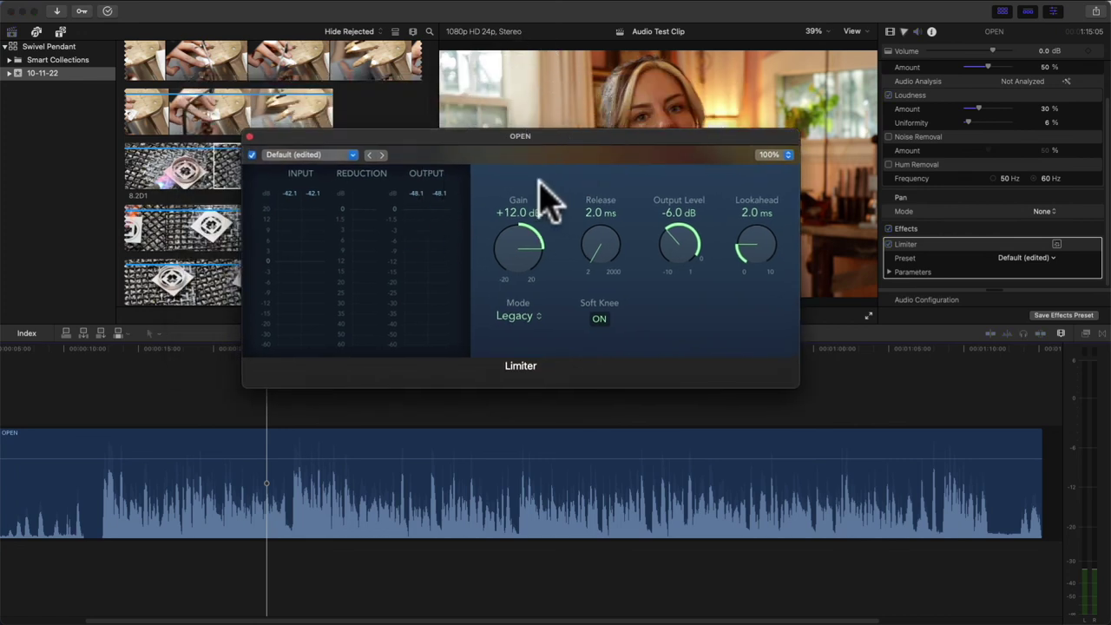